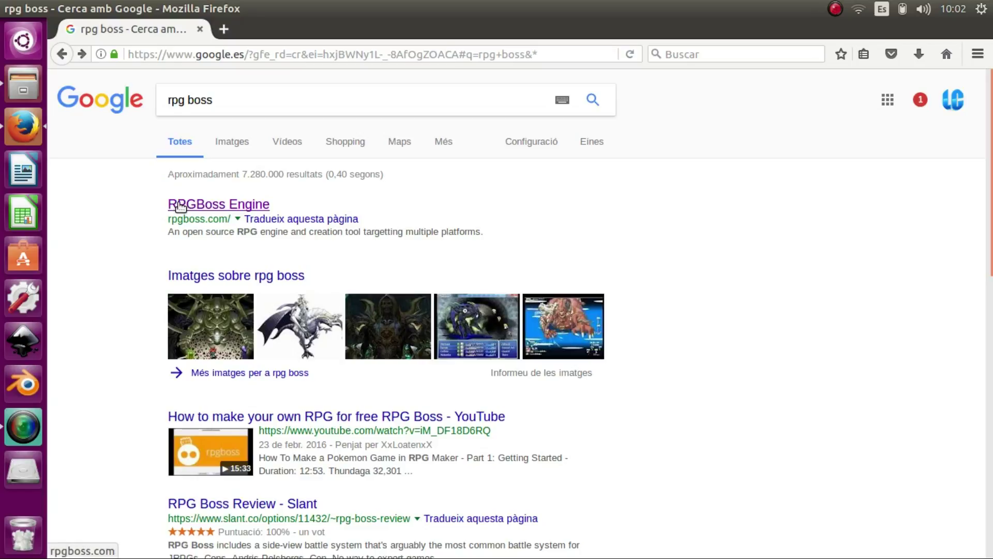
Open the RPGBoss Engine website from the search results and go to its download page.
drag(167, 219, 231, 218)
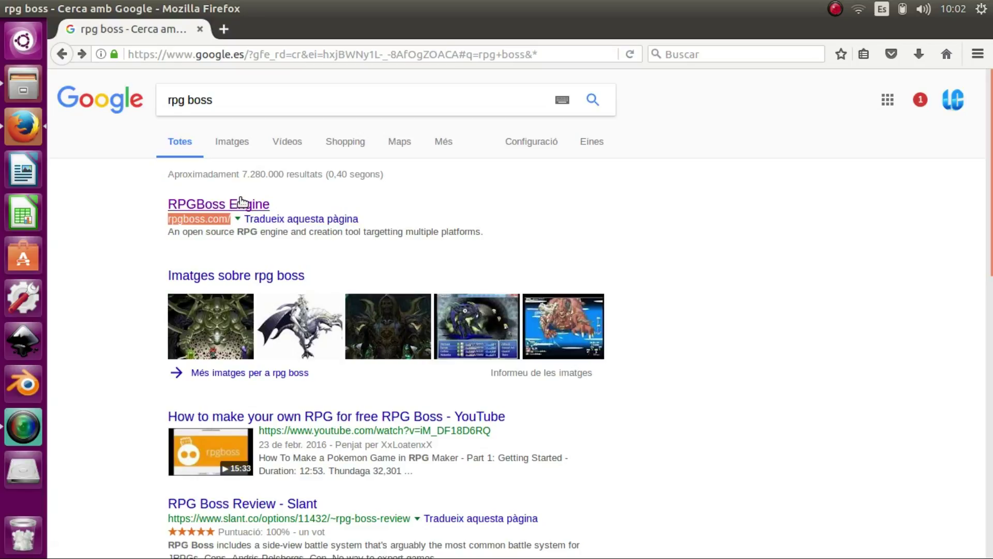
click(248, 204)
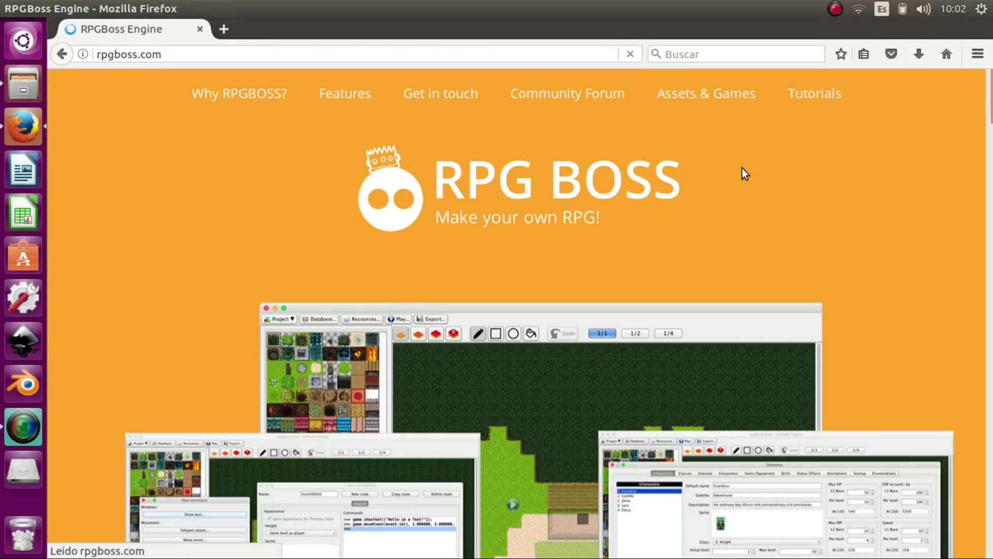
scroll(742, 168, down, 5)
scroll(742, 168, down, 4)
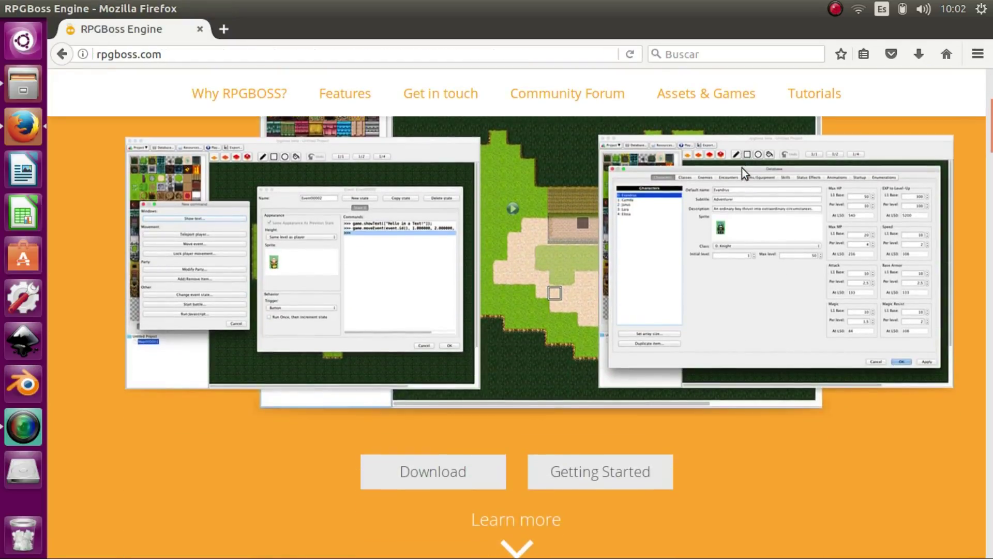
scroll(445, 393, up, 3)
scroll(466, 383, up, 3)
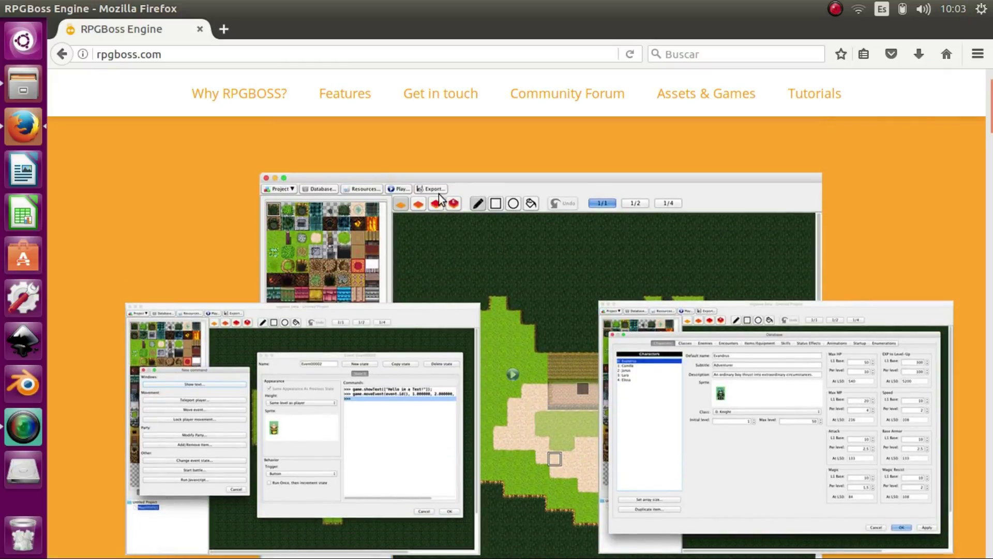
scroll(411, 315, up, 1)
scroll(392, 362, down, 2)
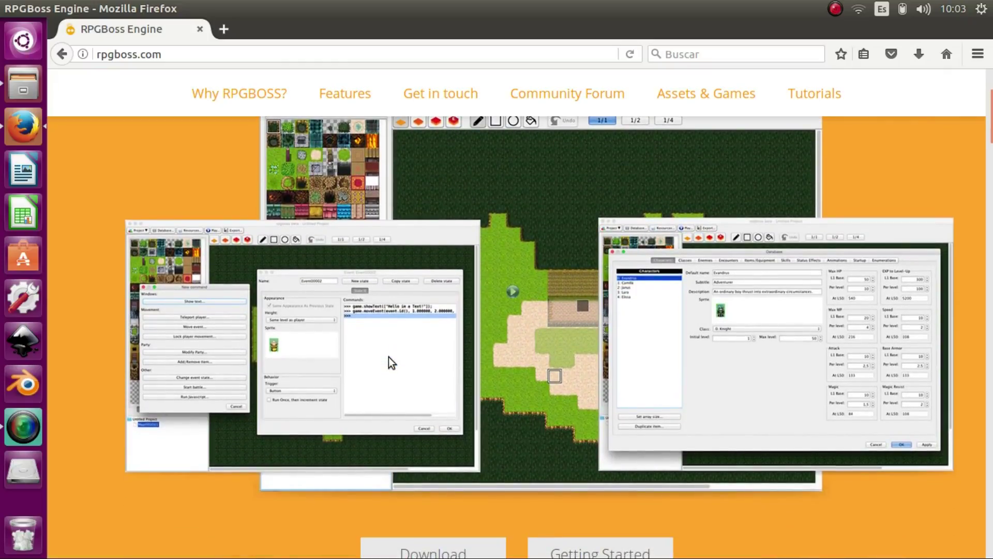
scroll(389, 358, down, 3)
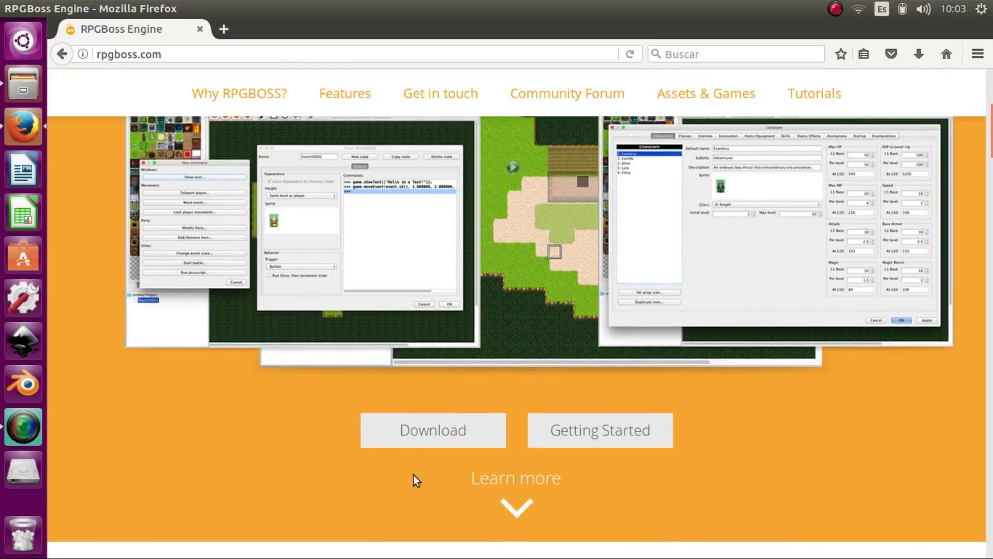
click(445, 439)
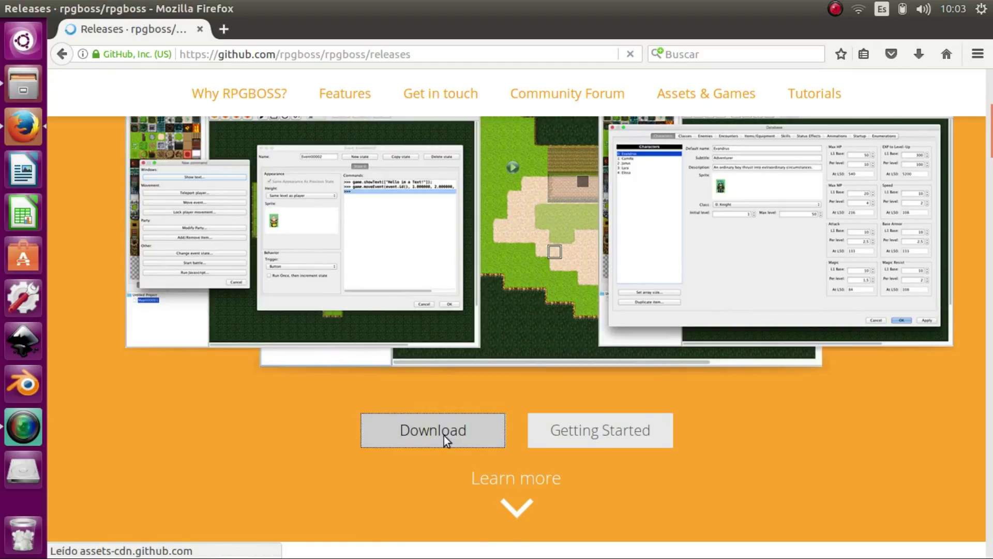
Request the rpgboss-0.9.8-linux-mac.zip download from the v0.9.8 release and dismiss the save prompt.
scroll(440, 432, down, 3)
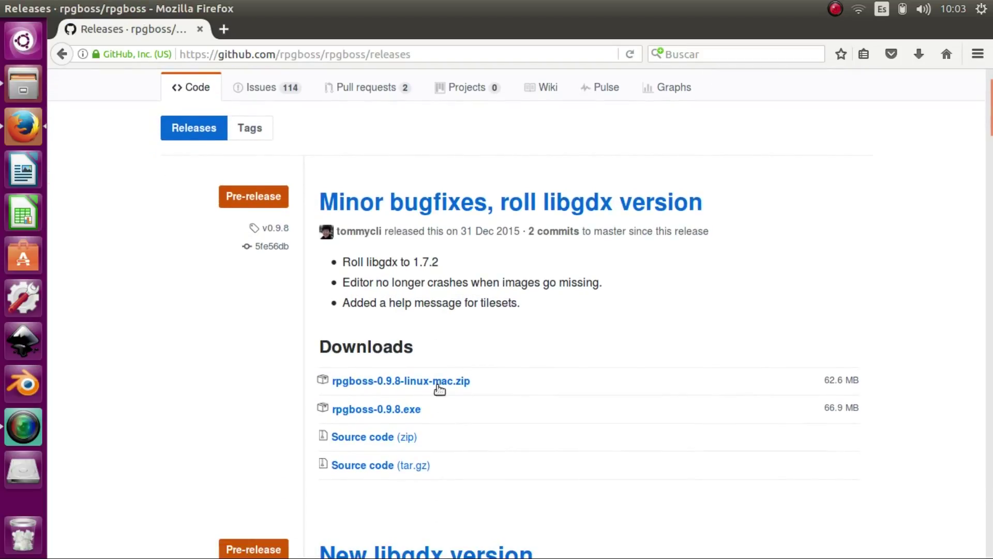
scroll(422, 389, down, 3)
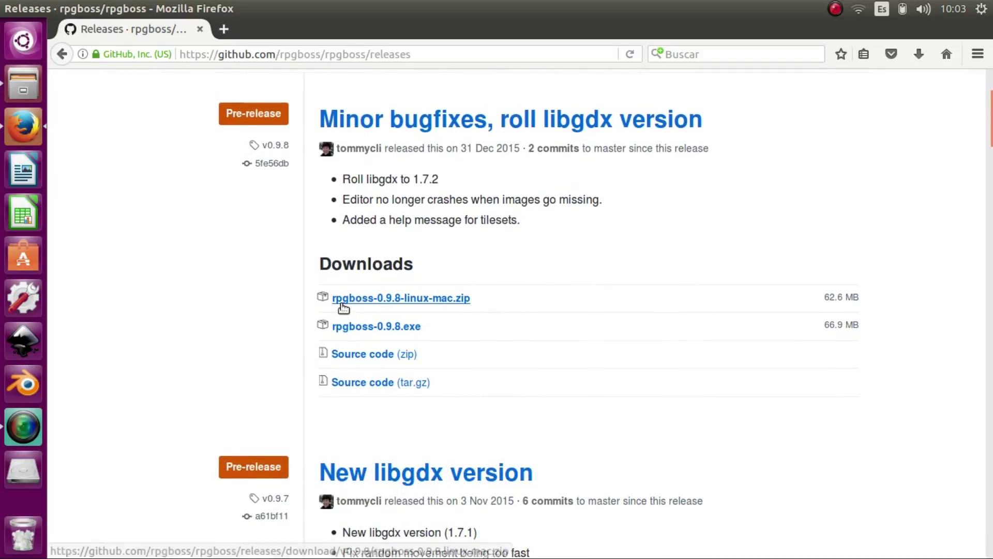
click(450, 302)
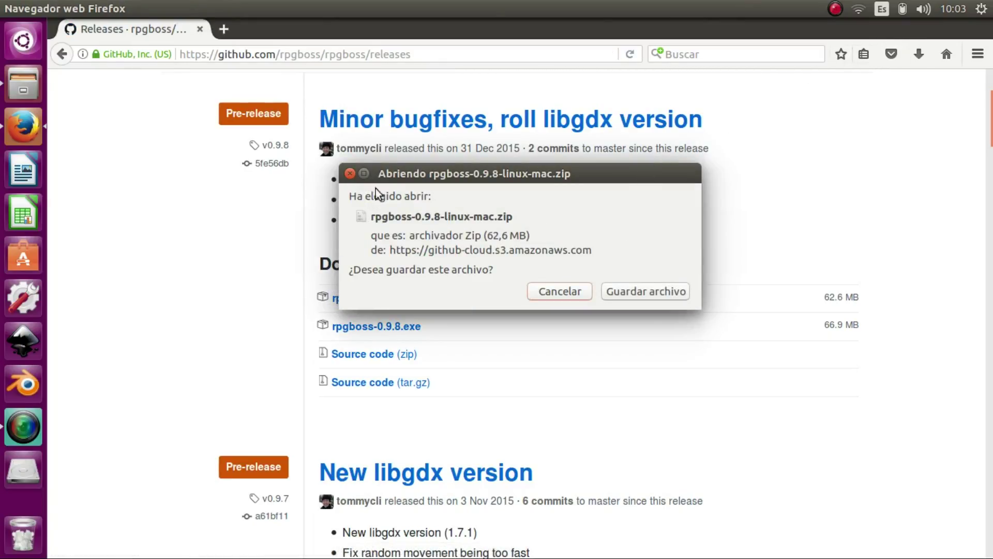
click(350, 173)
Switch to the file manager and extract all files of rpgboss-0.9.8-linux-mac.zip from Descargas to Escritorio.
click(20, 90)
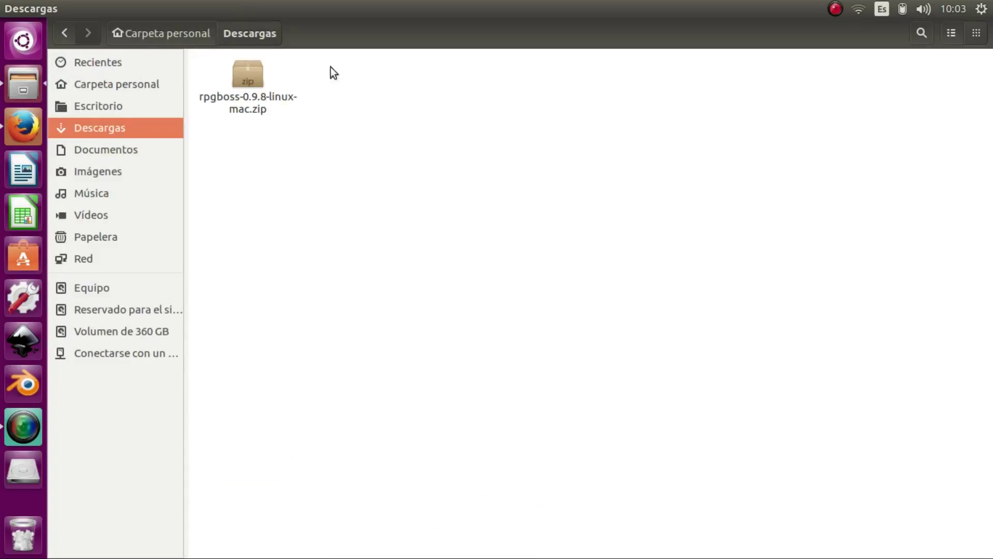
click(235, 76)
double_click(235, 76)
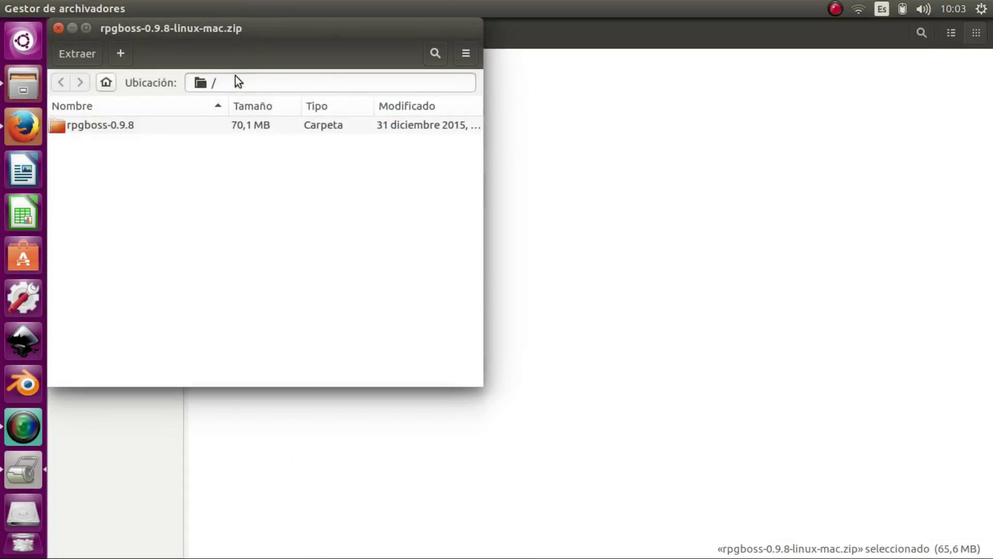
click(79, 59)
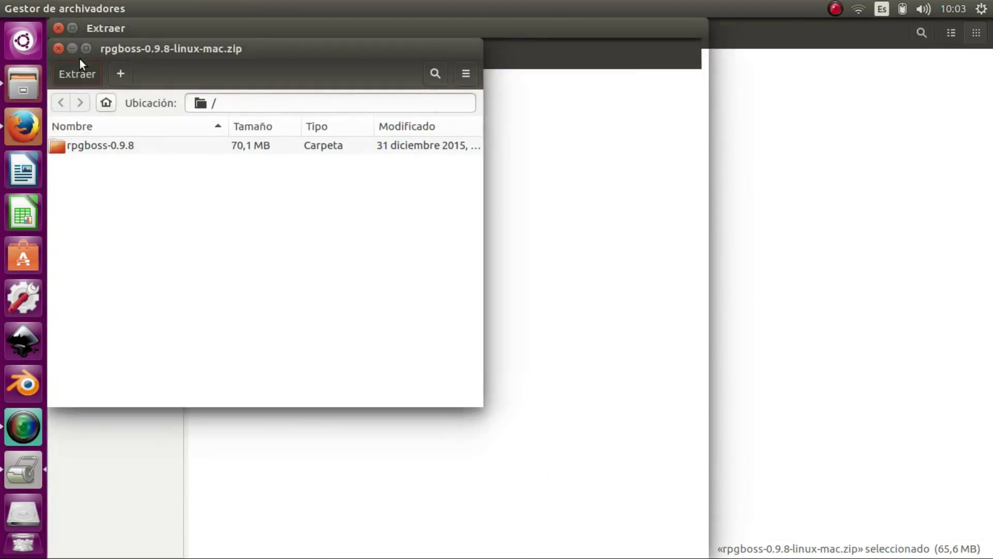
click(107, 98)
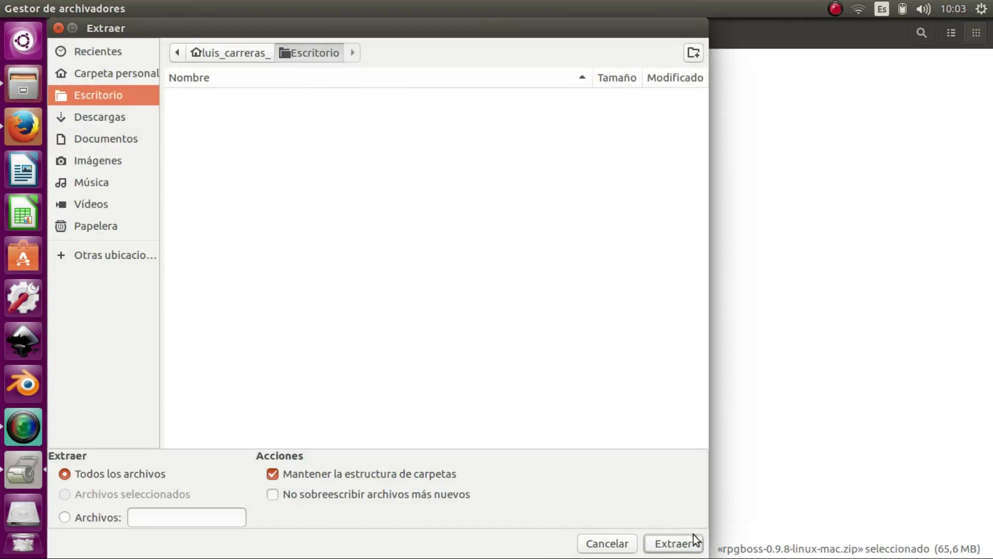
click(676, 544)
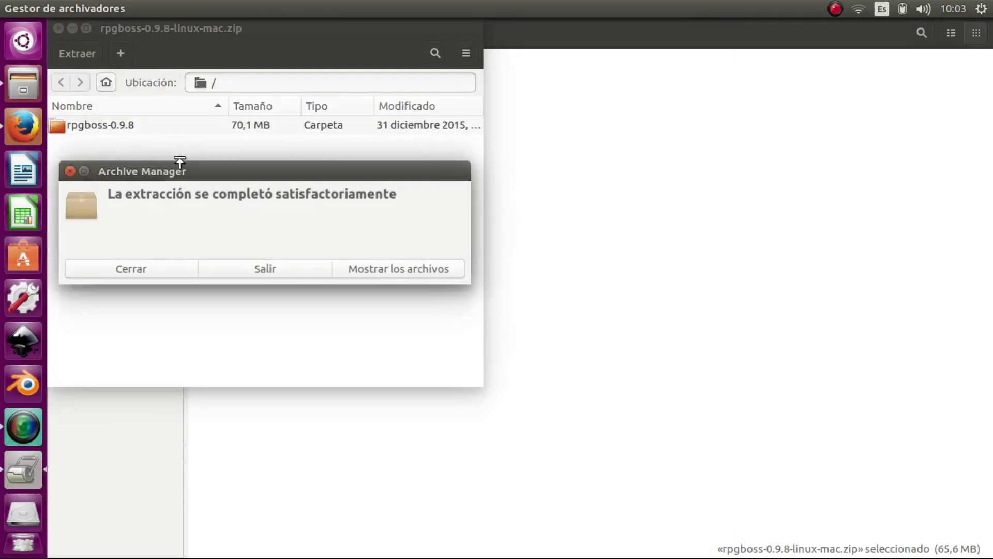
click(138, 270)
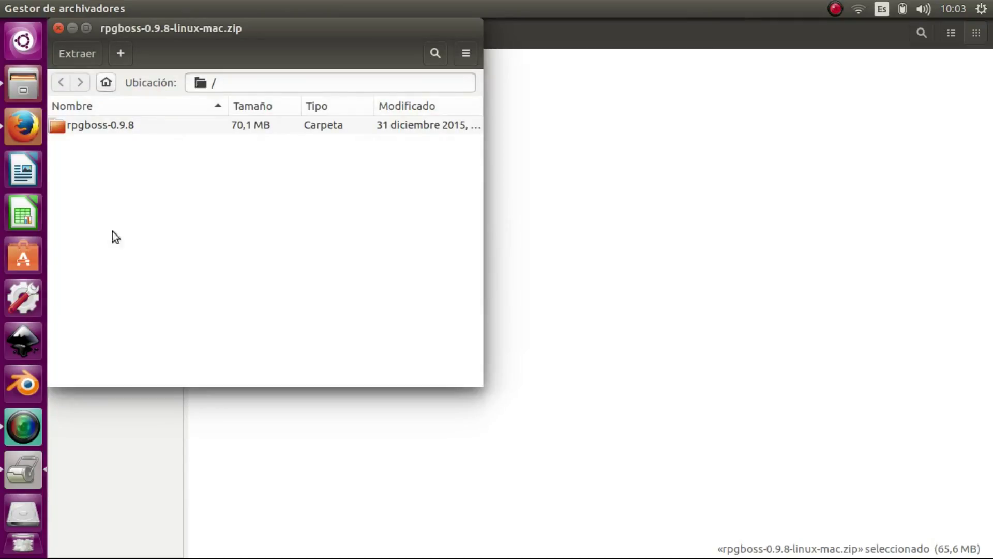
click(58, 28)
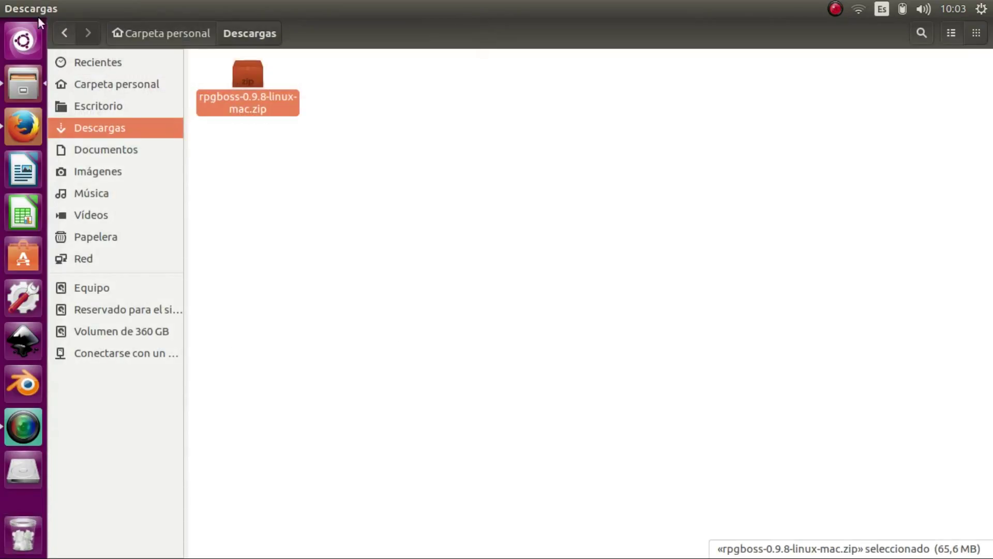
Open the extracted rpgboss-0.9.8 folder on the desktop and launch editor-min.jar.
click(10, 9)
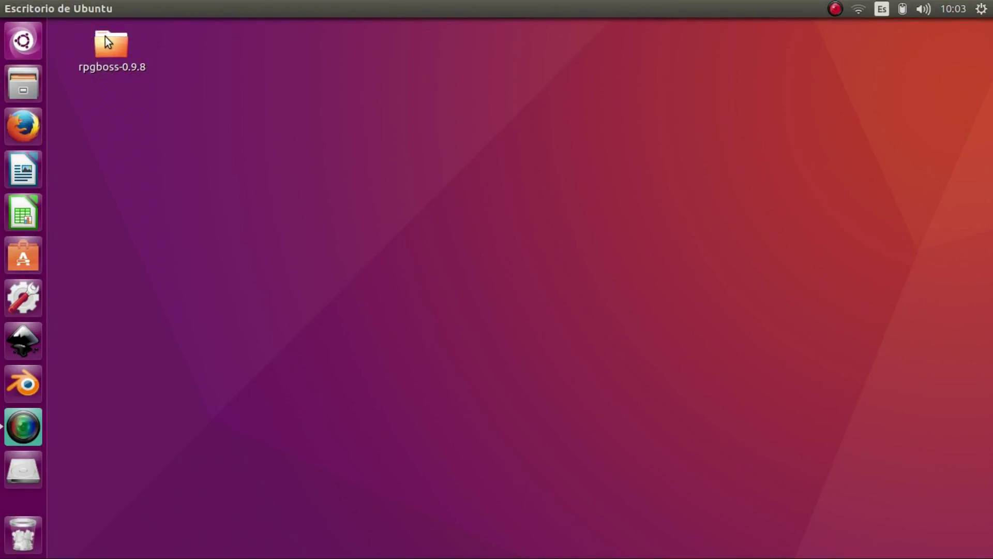
double_click(104, 36)
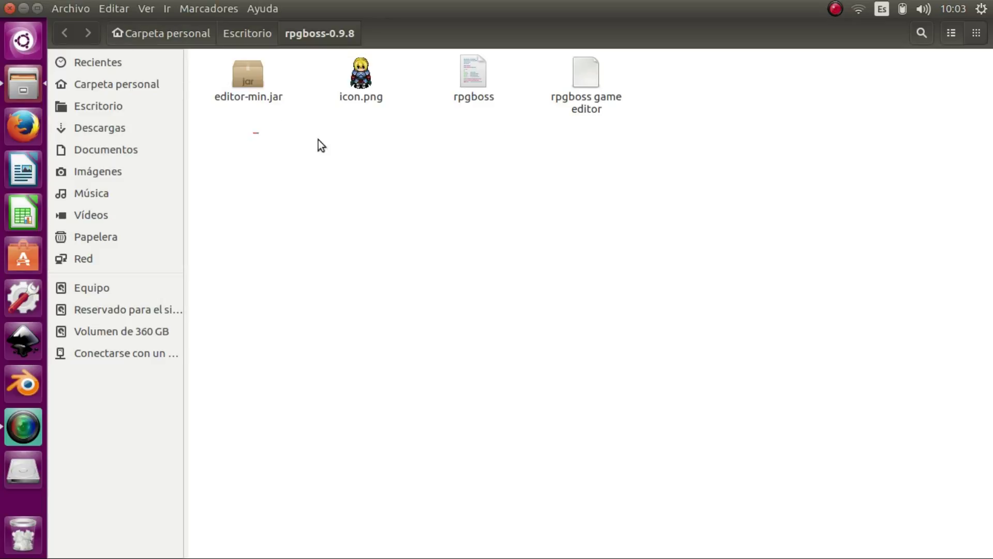
click(246, 86)
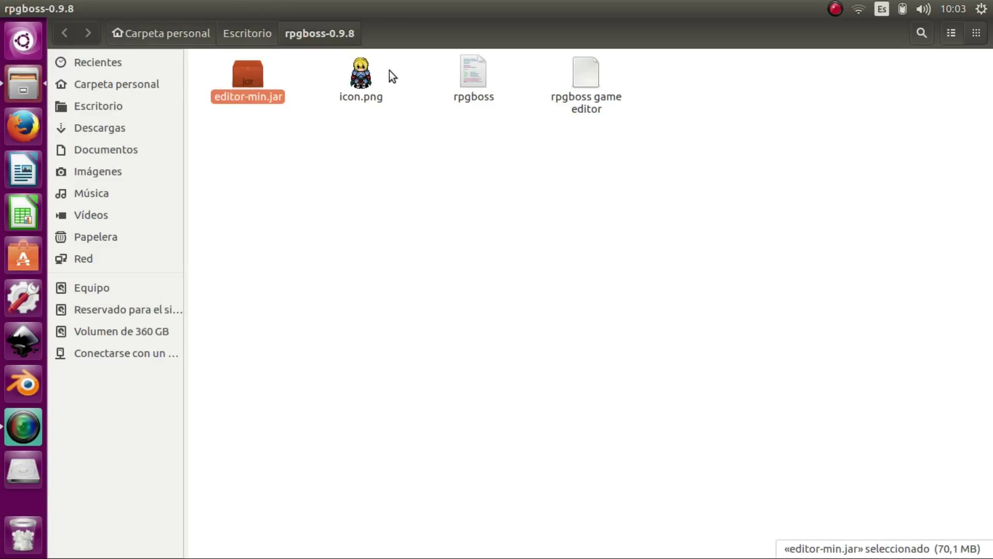
click(367, 78)
click(476, 79)
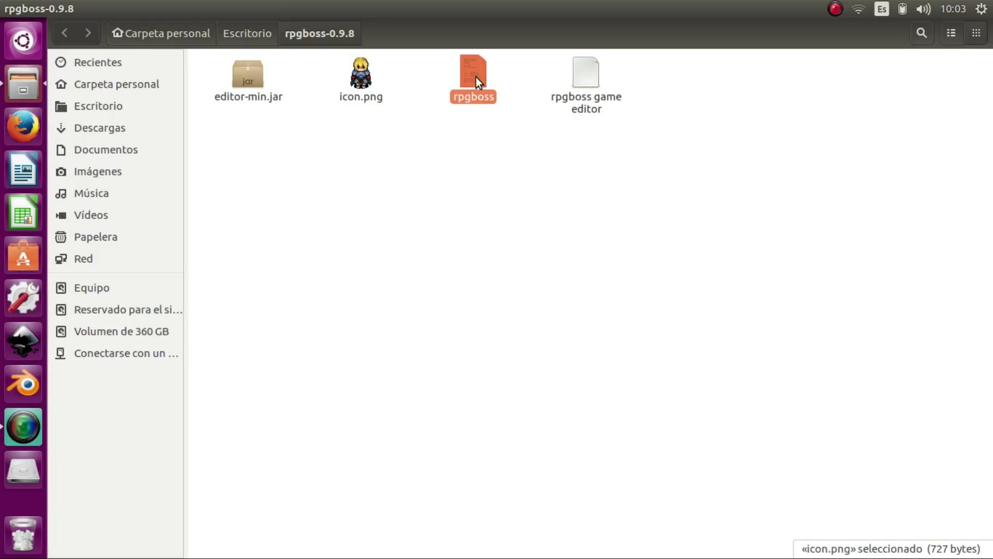
click(581, 73)
click(261, 291)
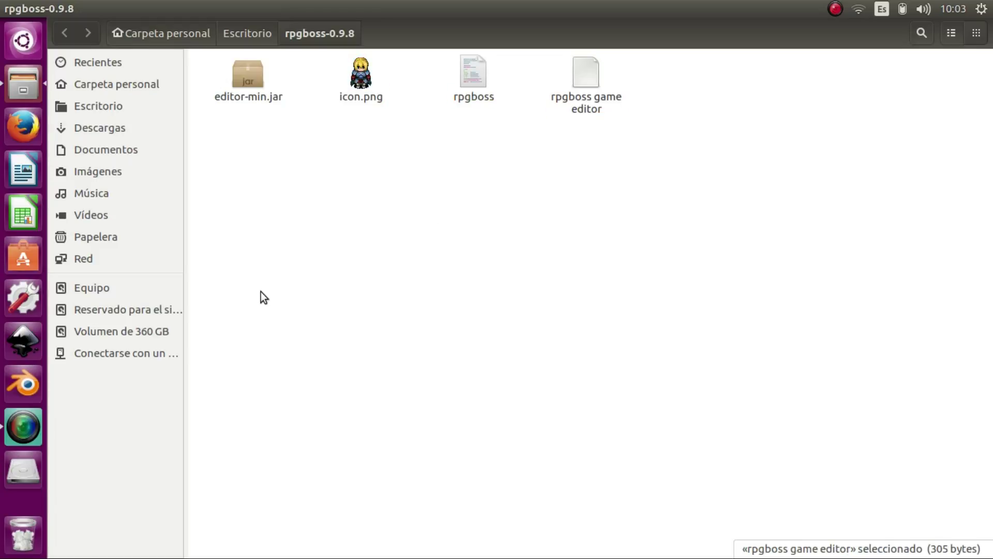
click(239, 79)
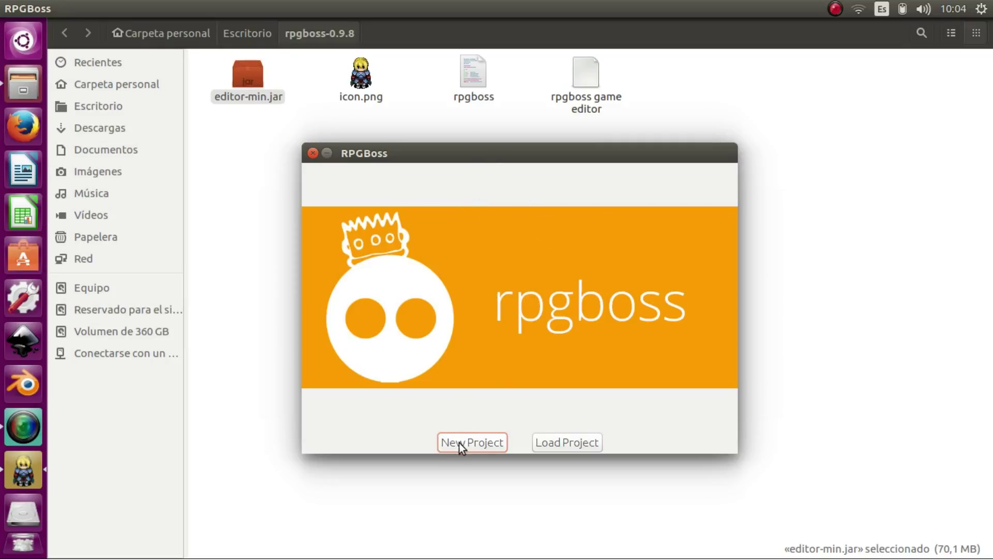
Create a new RPGBoss project with the shortname Test_01 in the Escritorio directory.
click(492, 444)
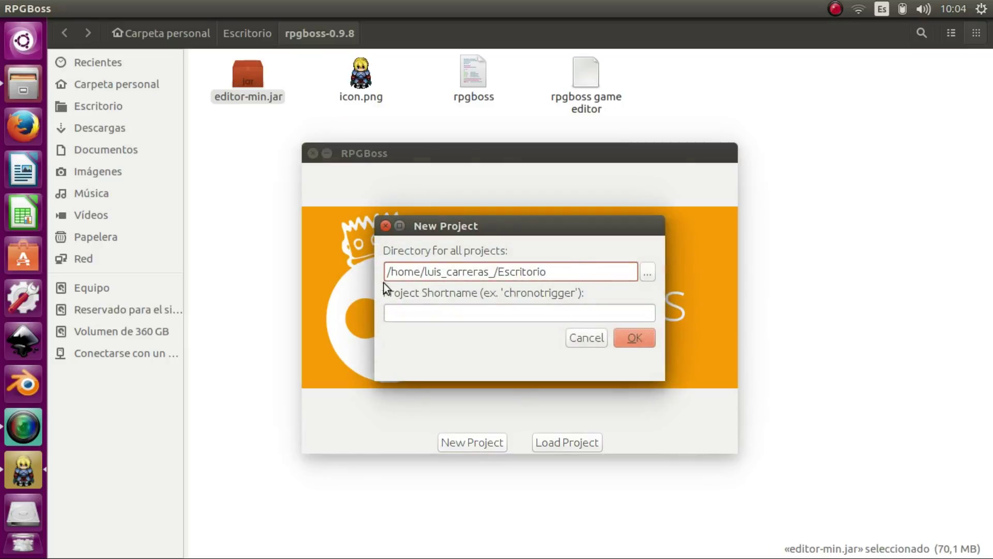
click(560, 314)
text(Test_01)
click(621, 338)
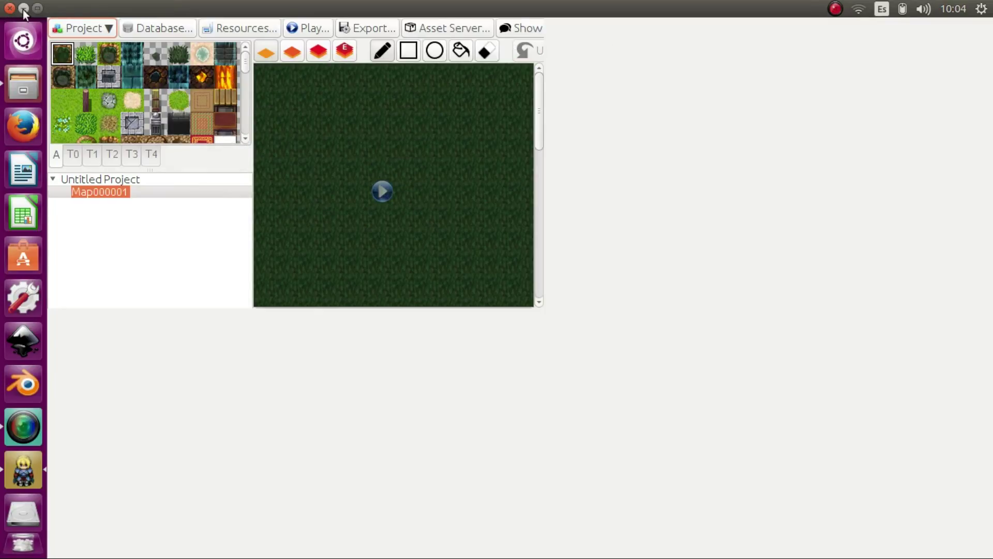
Minimize and restore the editor window, and resize it so the map editor layout fills the screen.
click(23, 7)
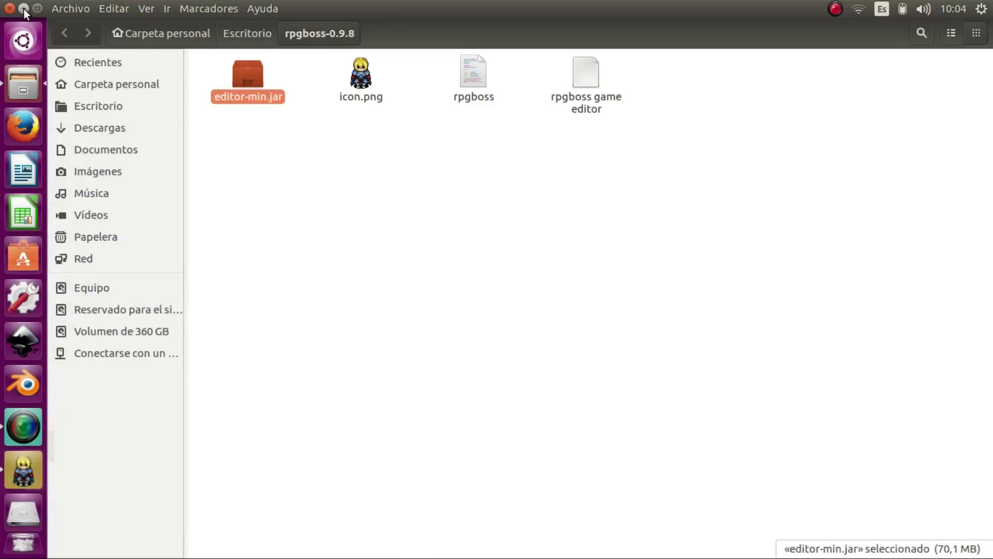
click(18, 477)
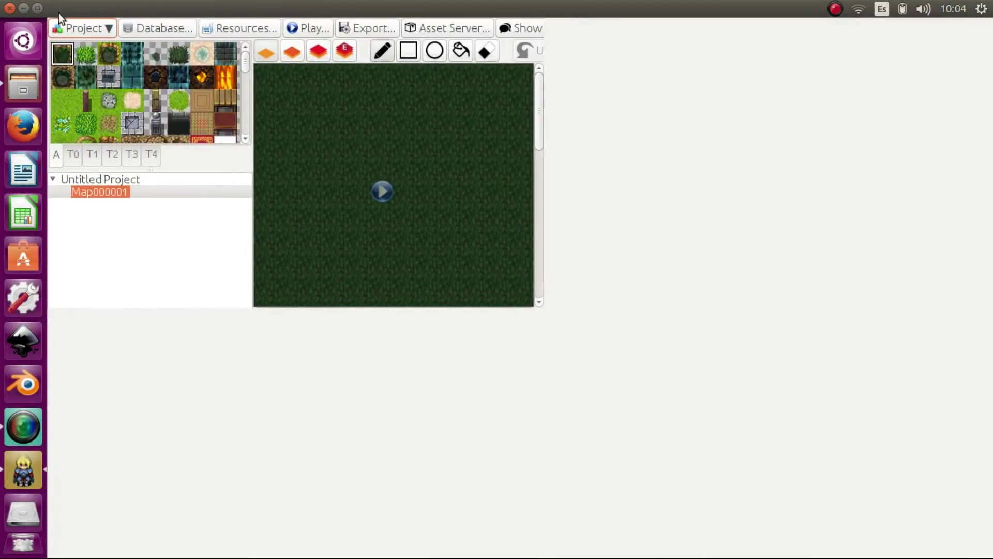
click(27, 6)
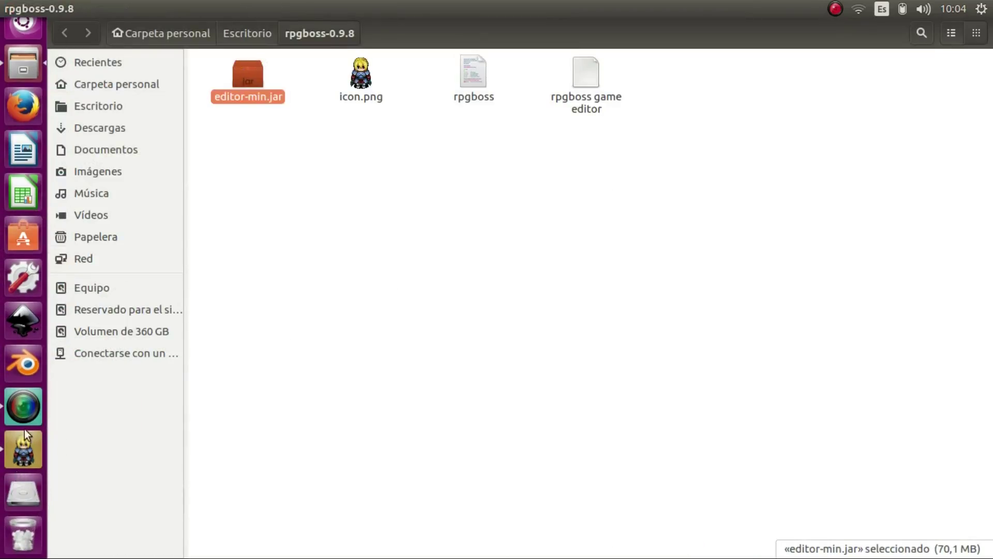
click(18, 460)
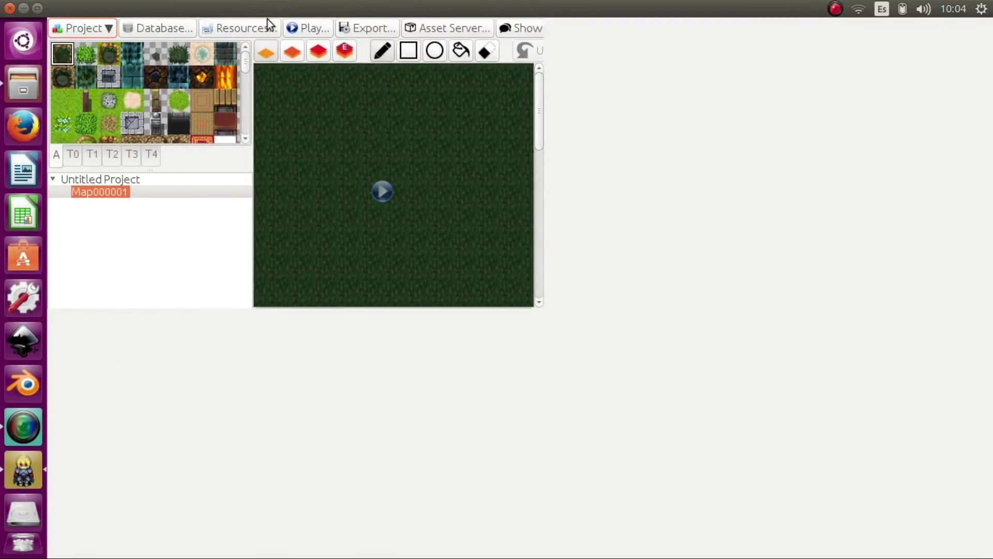
double_click(310, 5)
double_click(309, 4)
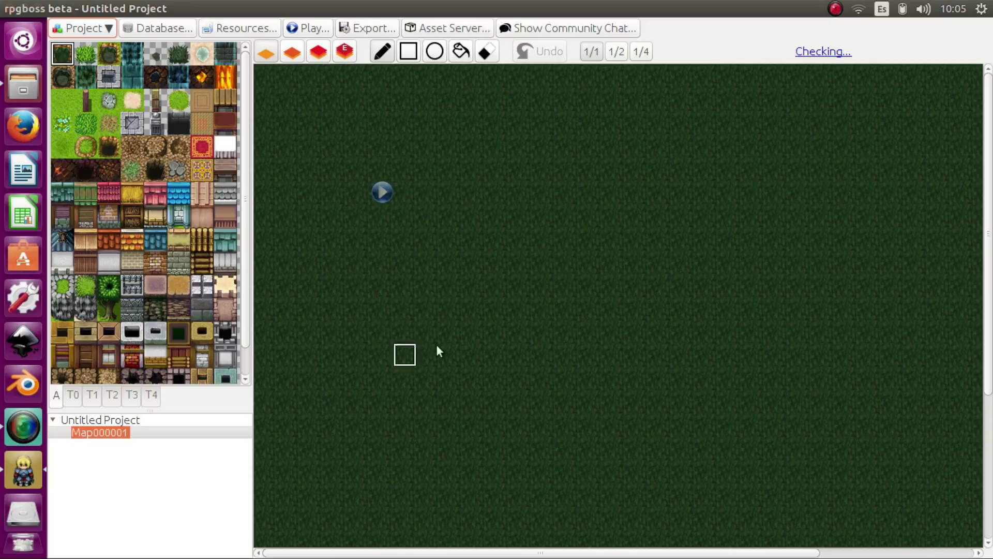
Start adding a new map to the project and reposition its settings dialog so it is fully visible.
click(133, 432)
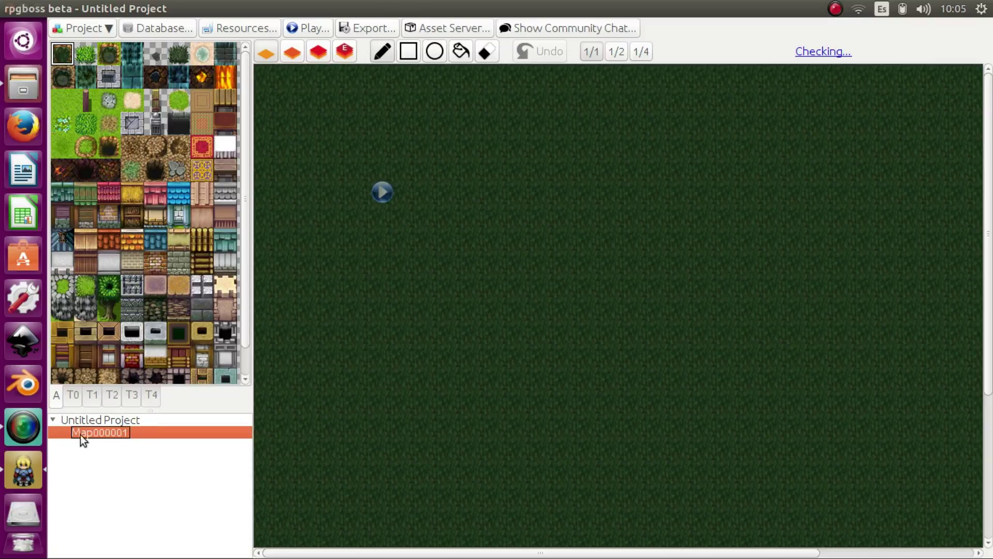
right_click(148, 433)
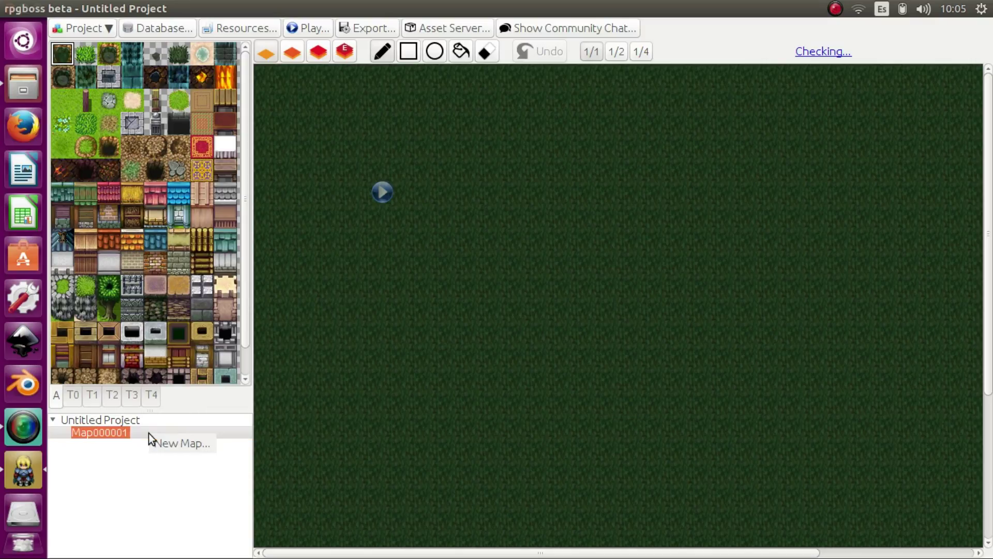
click(138, 436)
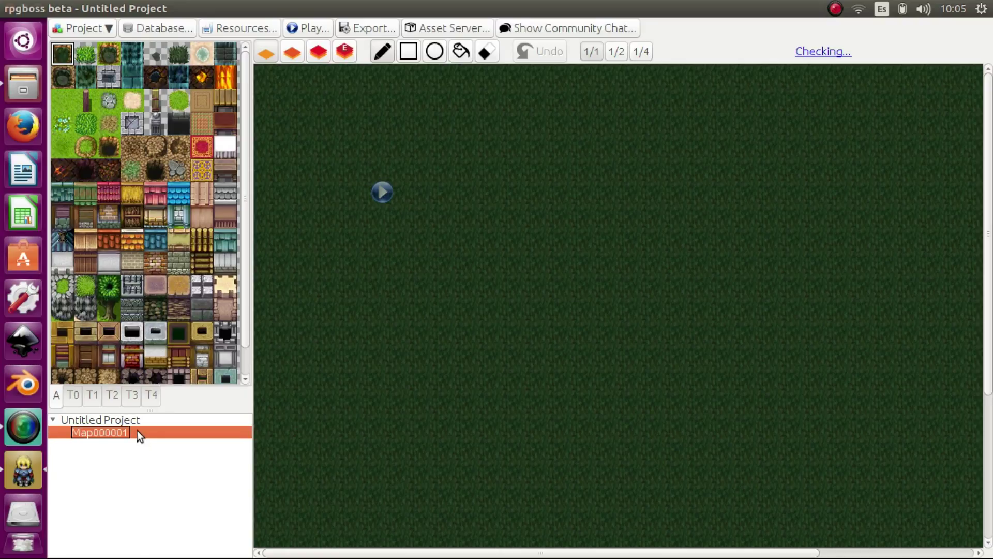
right_click(138, 431)
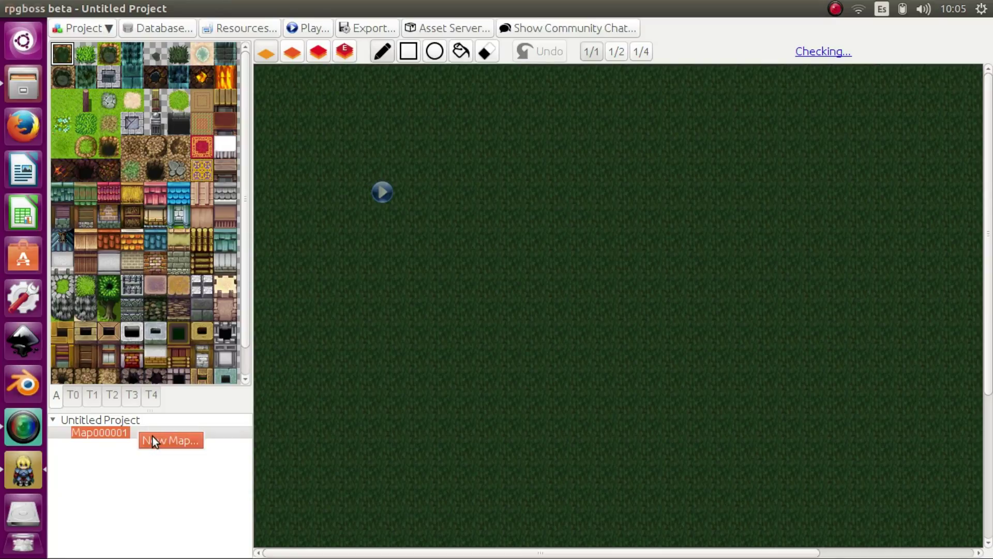
click(152, 436)
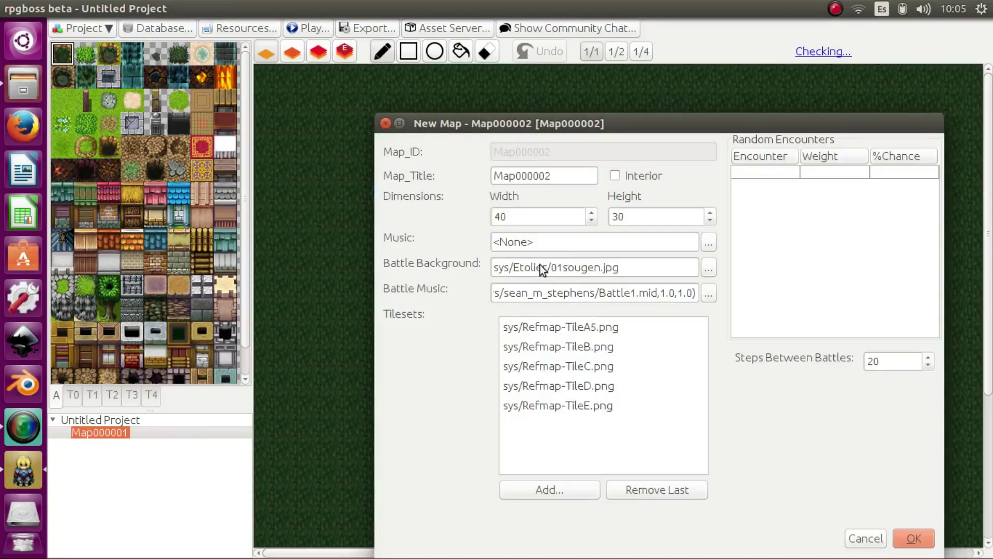
drag(595, 124, 502, 35)
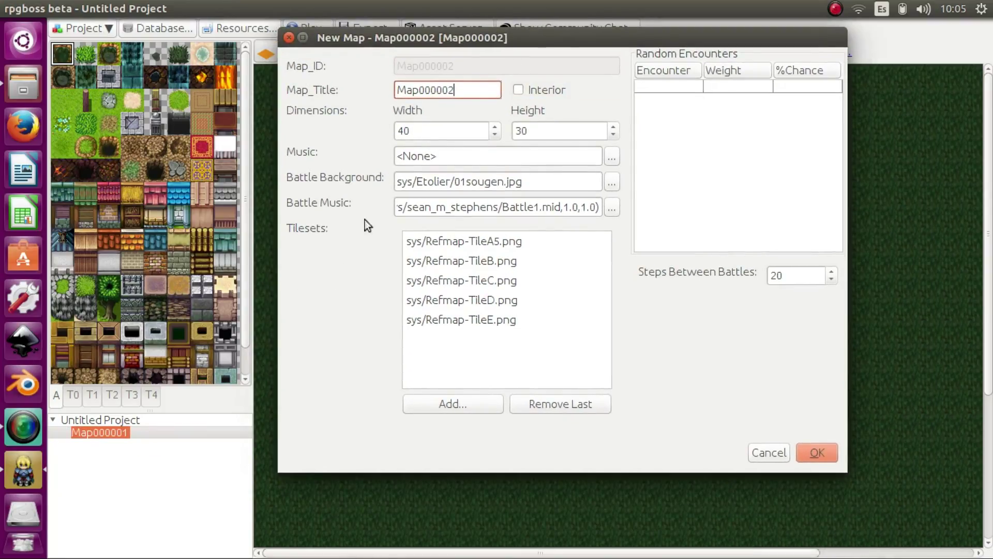
Review the new map's tileset list and its width and height fields.
click(458, 241)
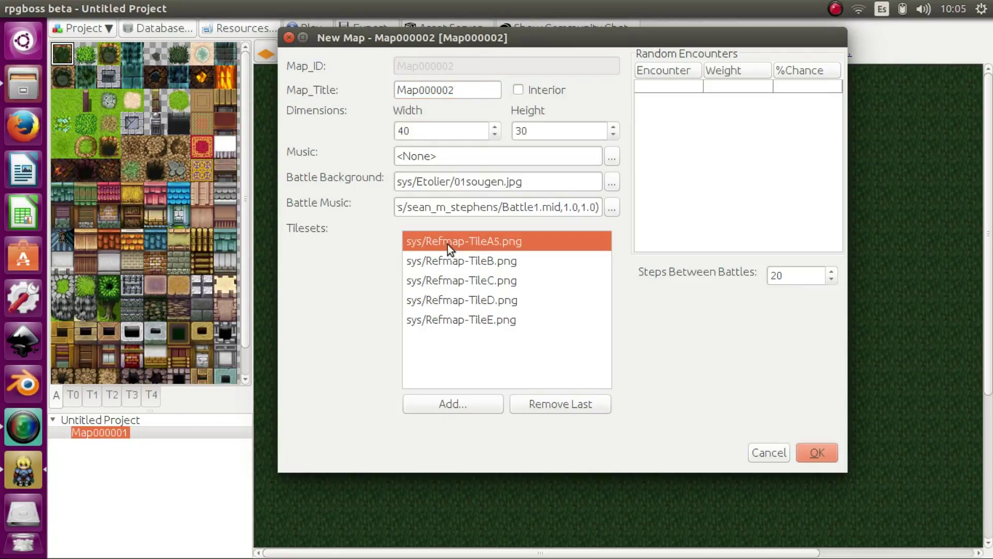
click(442, 284)
click(443, 302)
click(444, 320)
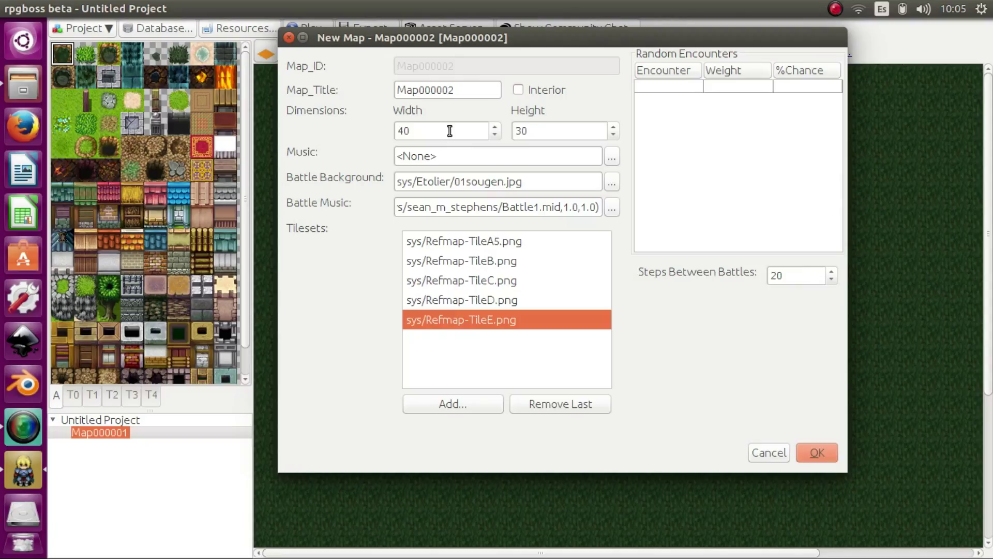
click(480, 130)
click(567, 131)
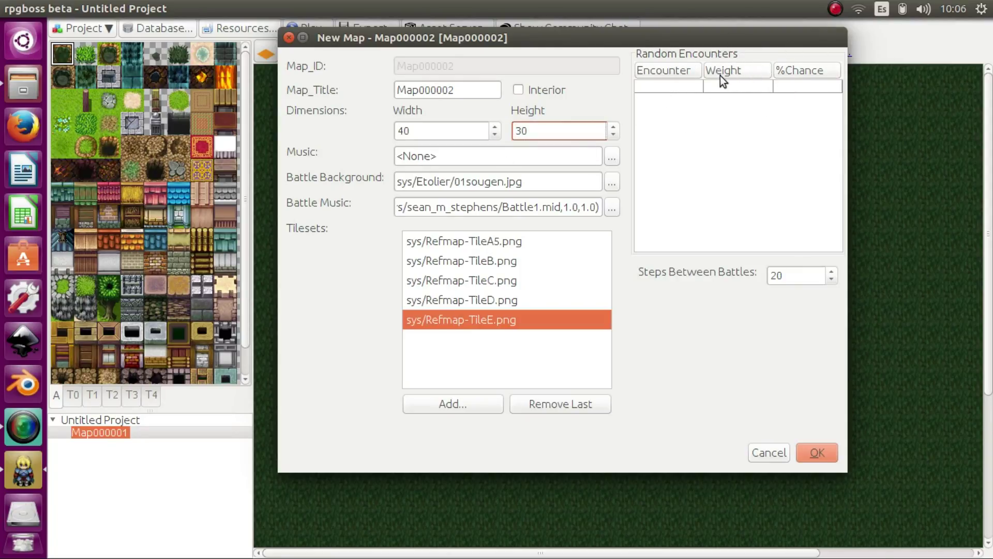
Try out a random encounter of 3 x Goblin for the new map and close the encounter dialog without saving.
click(674, 88)
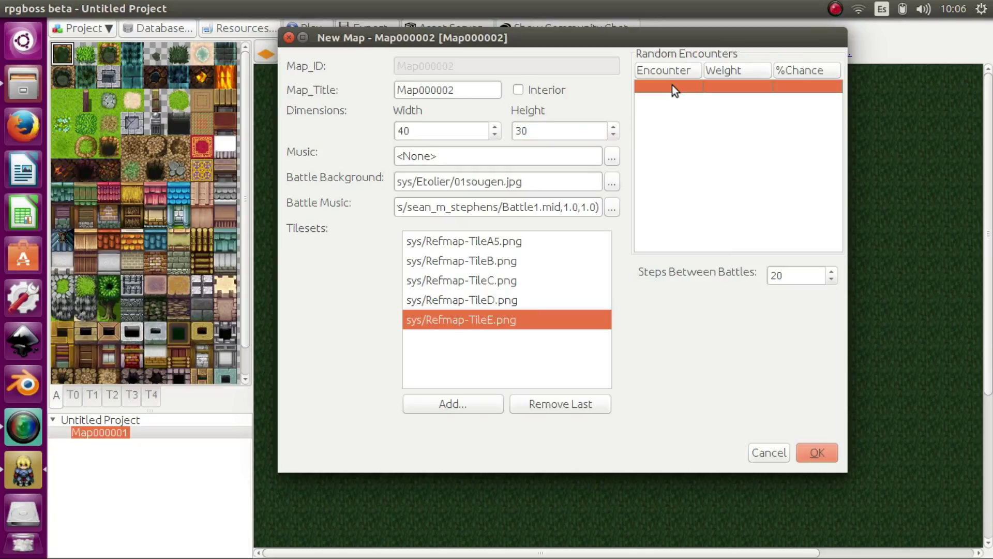
double_click(674, 91)
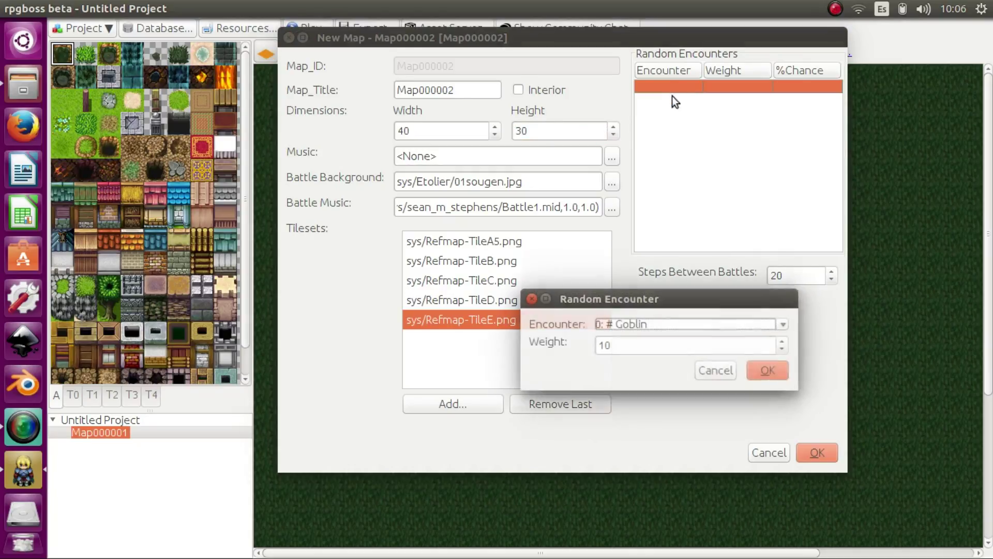
click(786, 324)
click(720, 349)
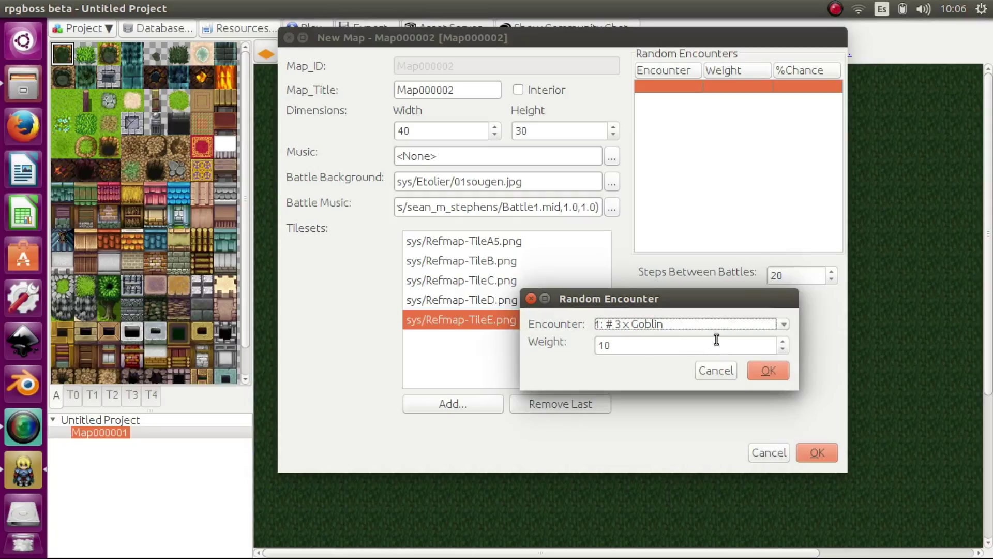
click(532, 301)
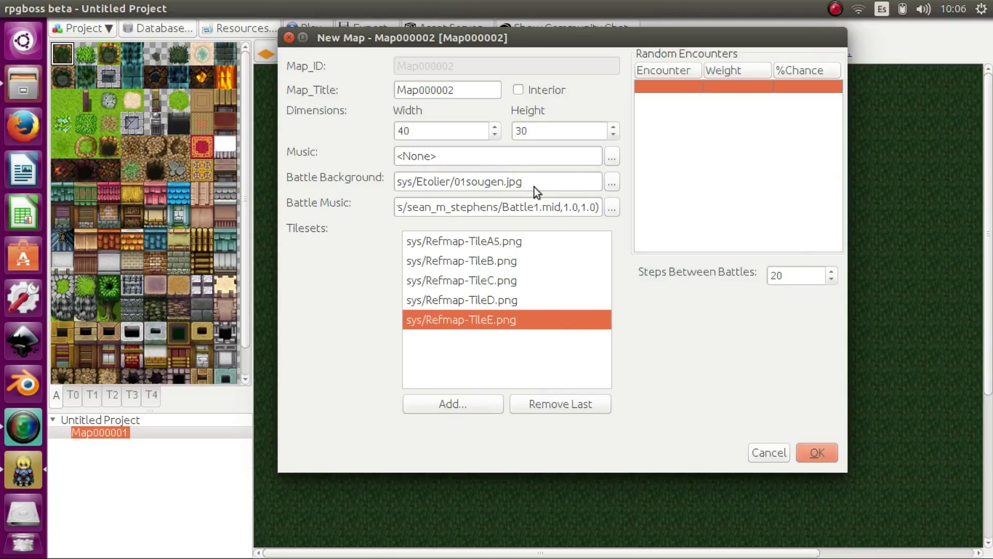
Preview several battle backgrounds for the new map, including 03setugen2.jpg and 21maou_yama.jpg, and close the selection without applying one.
click(473, 189)
click(614, 235)
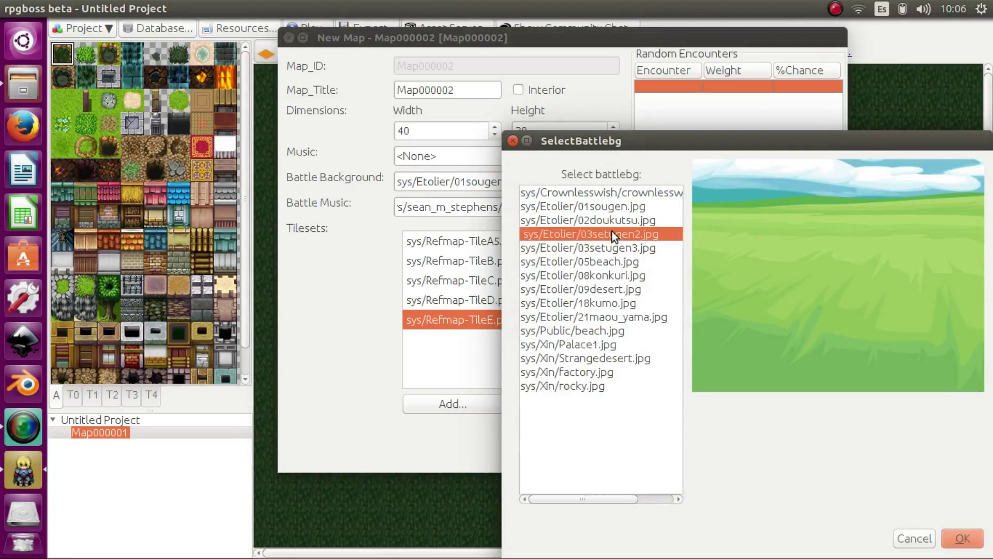
click(615, 207)
click(600, 275)
click(586, 318)
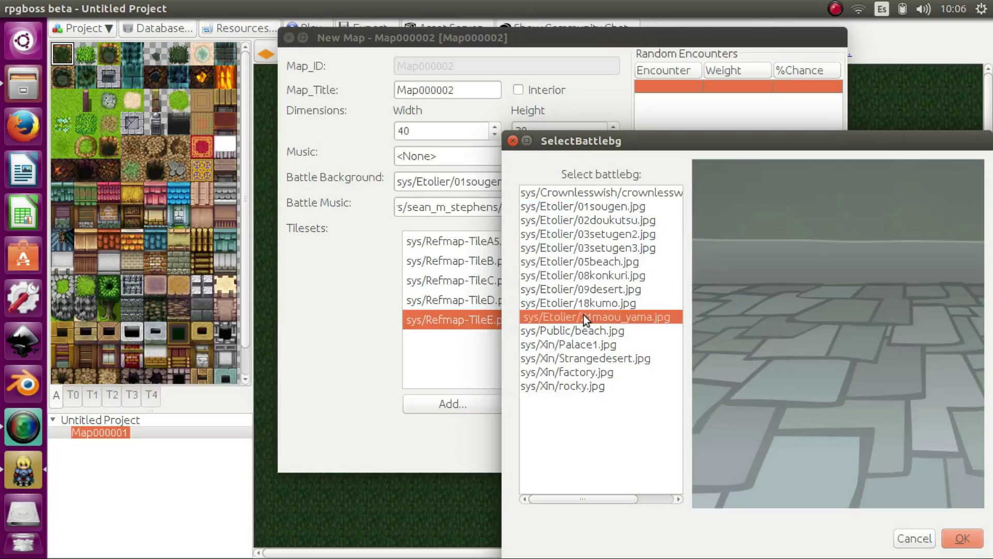
click(513, 138)
Look at the battle music choices and cancel the creation of the new map.
click(462, 207)
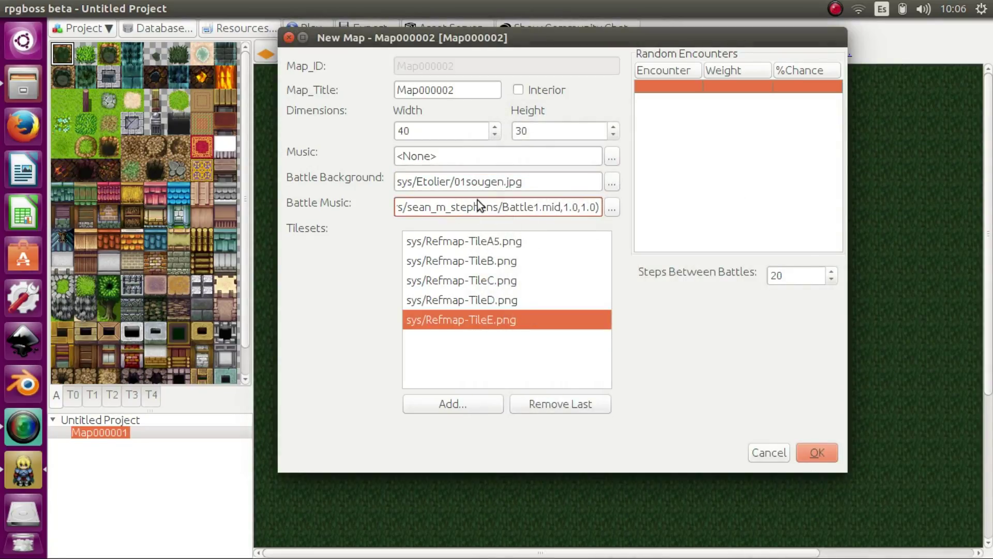
click(479, 208)
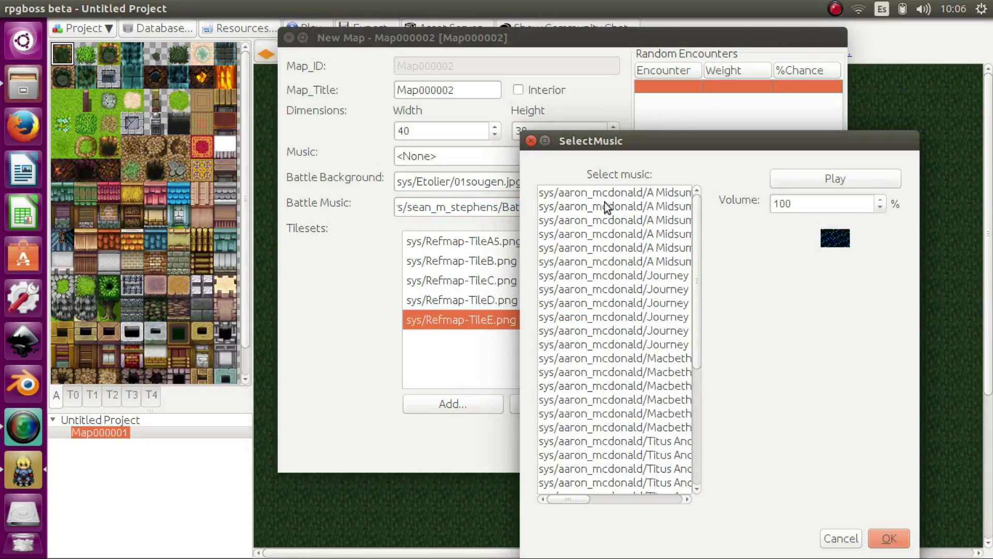
click(532, 141)
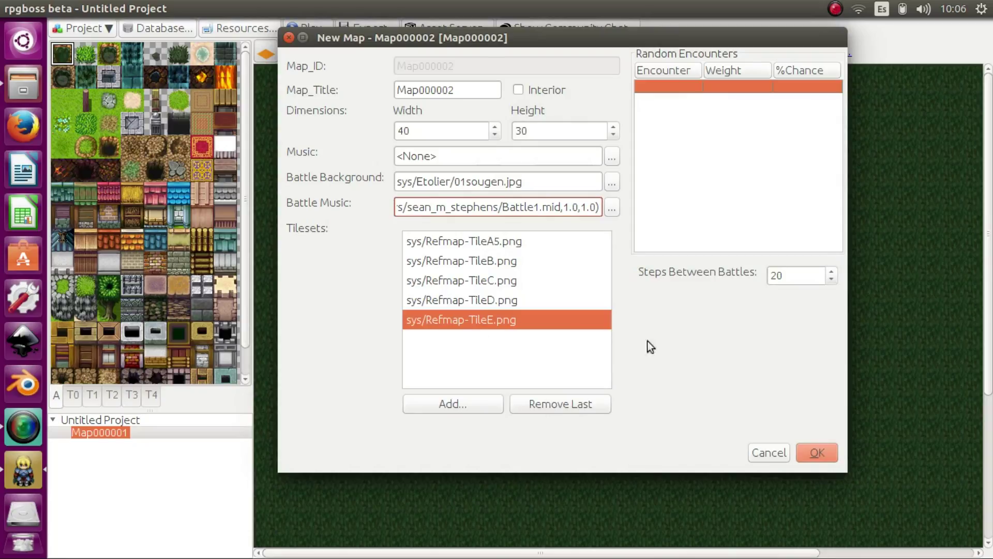
click(759, 456)
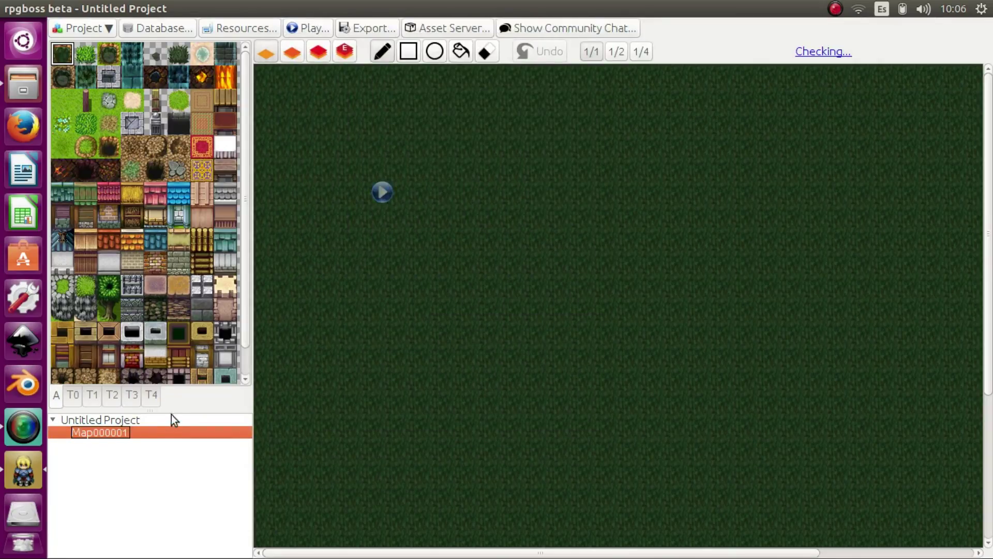
Look through tilesets A, T0 and T1 and preview the bottom and middle map layers.
click(75, 393)
click(93, 396)
click(61, 396)
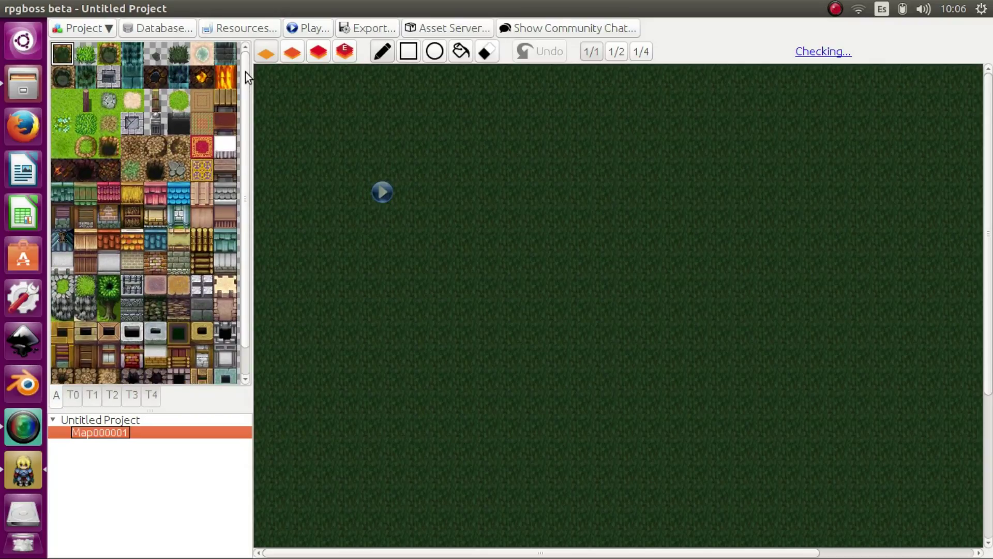
click(275, 55)
click(298, 54)
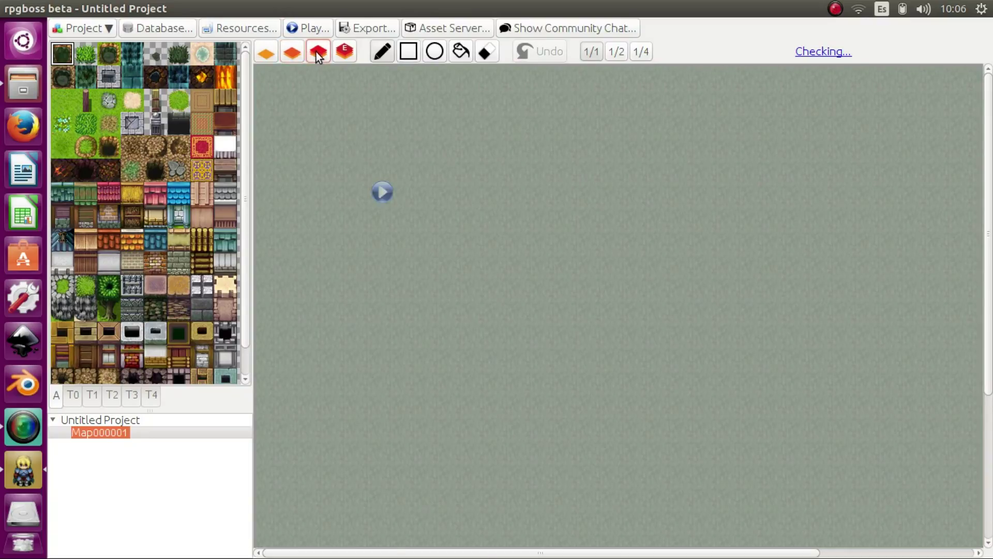
Fill the bottom layer of Map000001 with the plain light green grass tile.
click(267, 49)
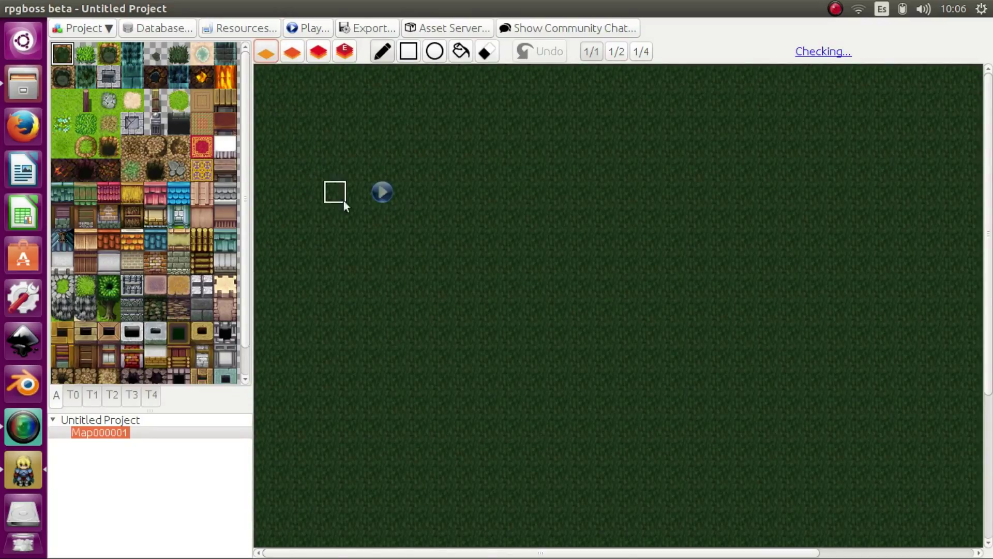
click(64, 101)
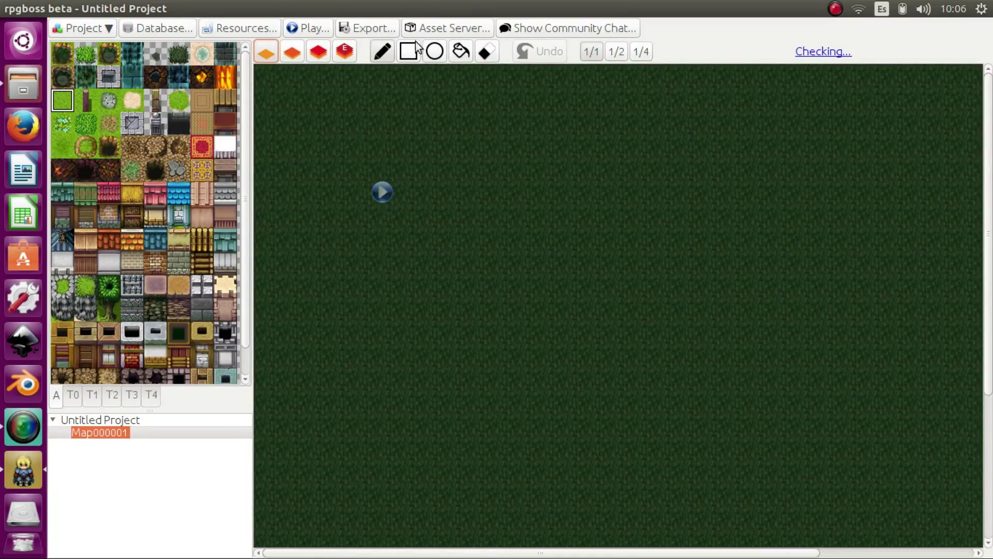
click(464, 54)
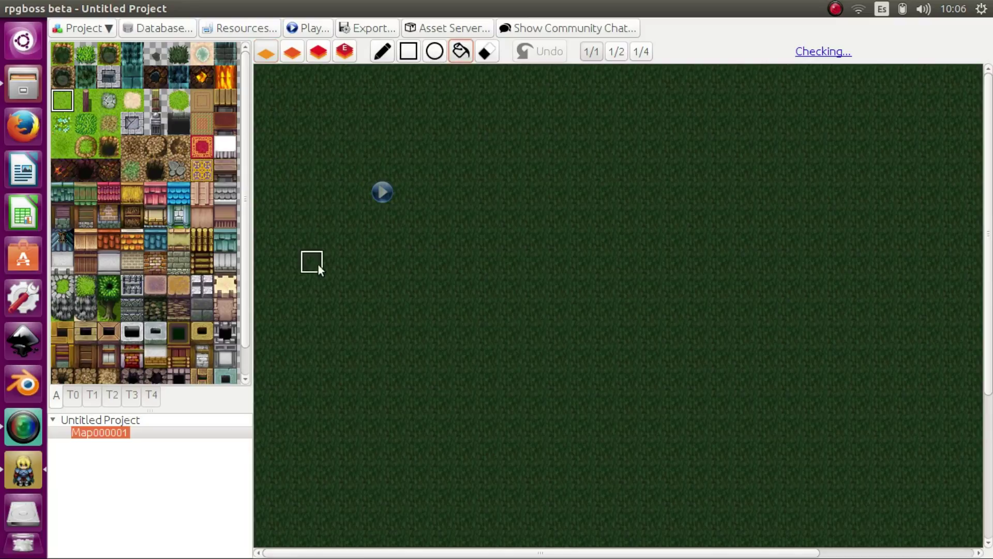
click(318, 265)
Draw a large freehand ring on the grass around the start position with the pencil and the dark sunken ground tile.
click(414, 52)
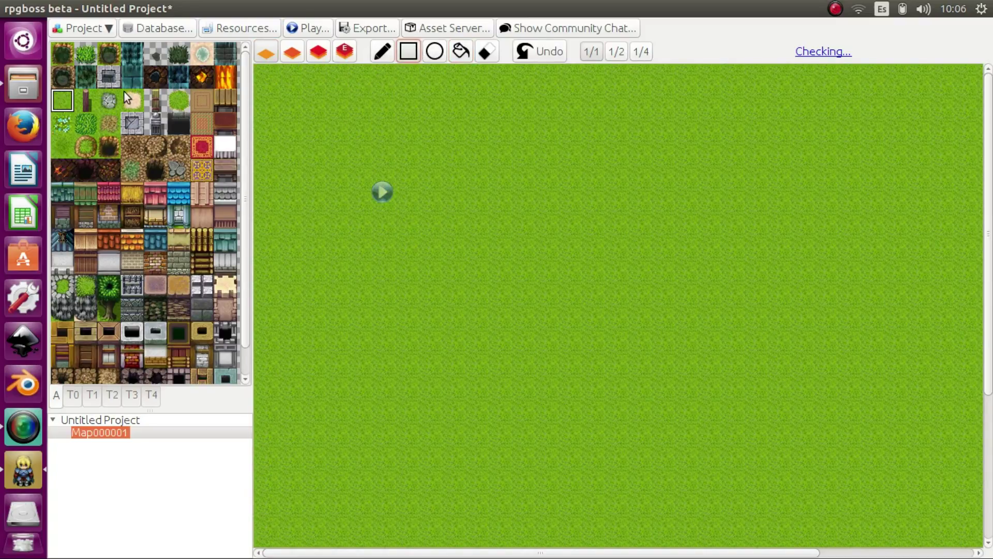
click(68, 75)
click(383, 51)
mouse_move(312, 168)
mouse_down()
mouse_move(292, 289)
mouse_move(359, 486)
mouse_move(641, 363)
mouse_move(600, 152)
mouse_move(505, 132)
mouse_move(344, 147)
mouse_up()
Try to fill the inside of the incomplete ring with the dark ground tile and undo the fill.
click(461, 52)
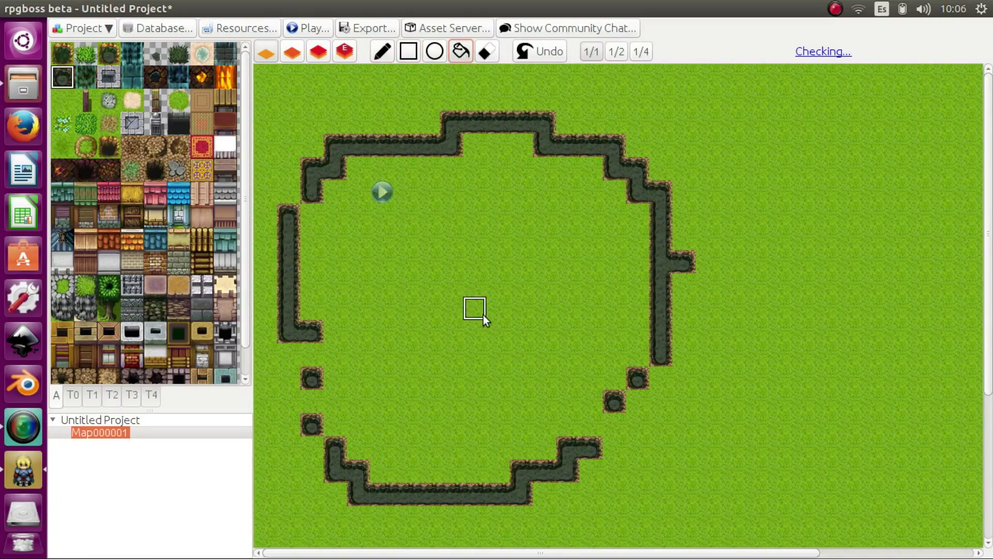
click(483, 311)
key(ctrl+z)
Close the gaps on the ring's left and lower-right sides with the pencil and fill its interior with the dark ground tile.
click(383, 52)
key(ctrl+z)
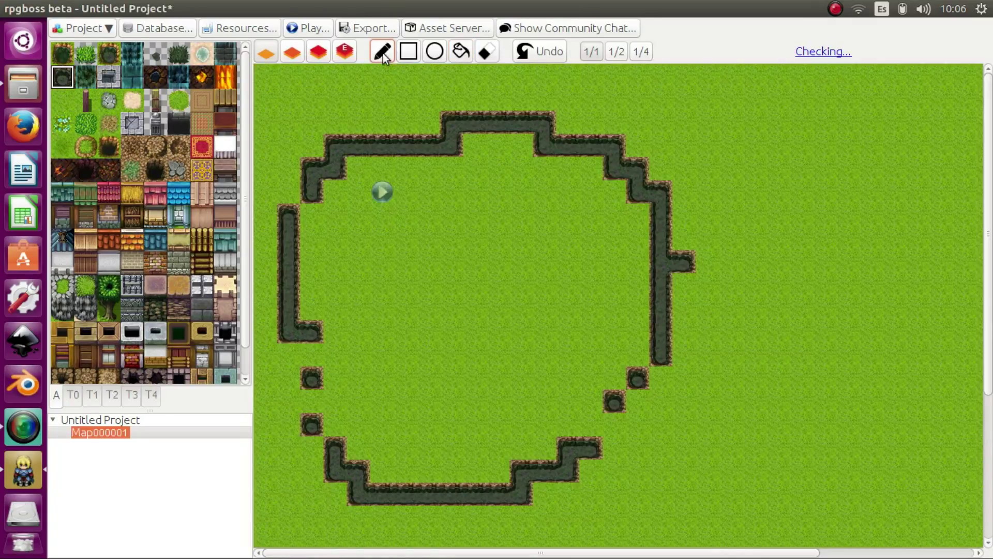
click(314, 408)
click(614, 422)
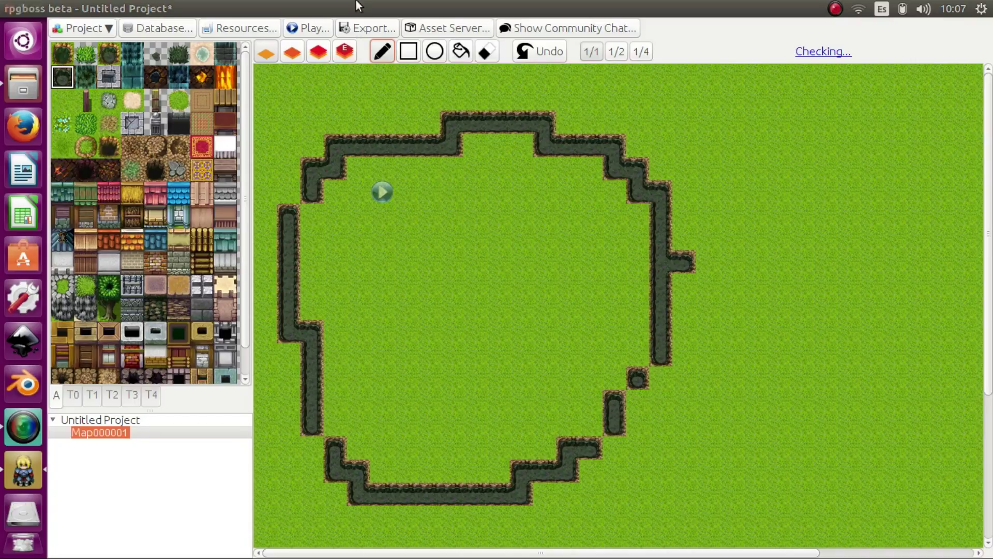
click(459, 52)
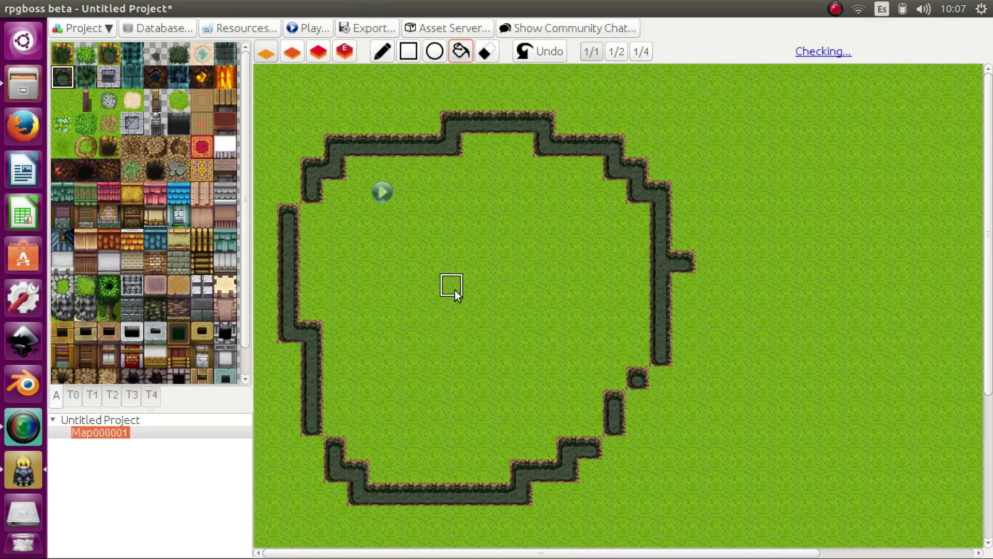
click(455, 290)
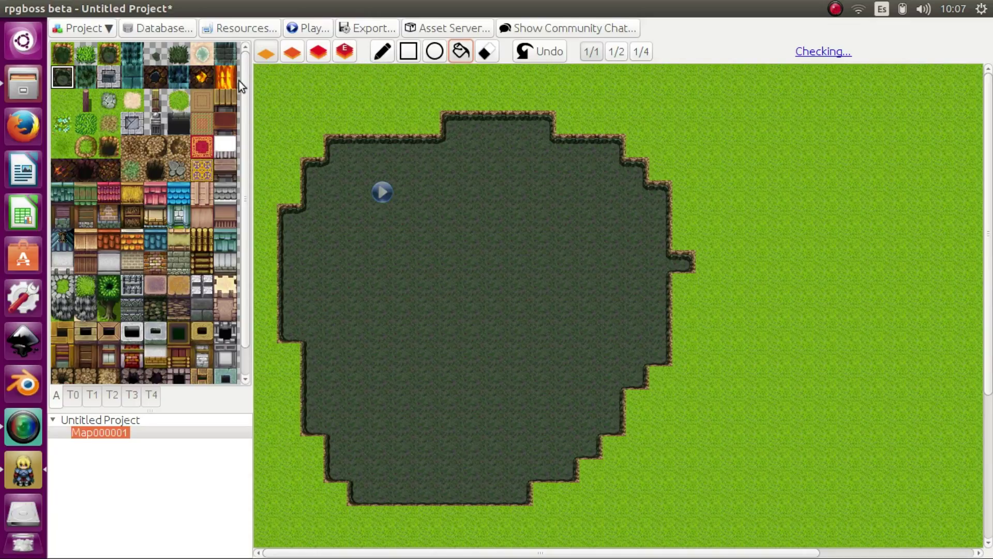
Compare the bottom, middle and top map layers and look over the tile palette.
click(262, 51)
click(293, 51)
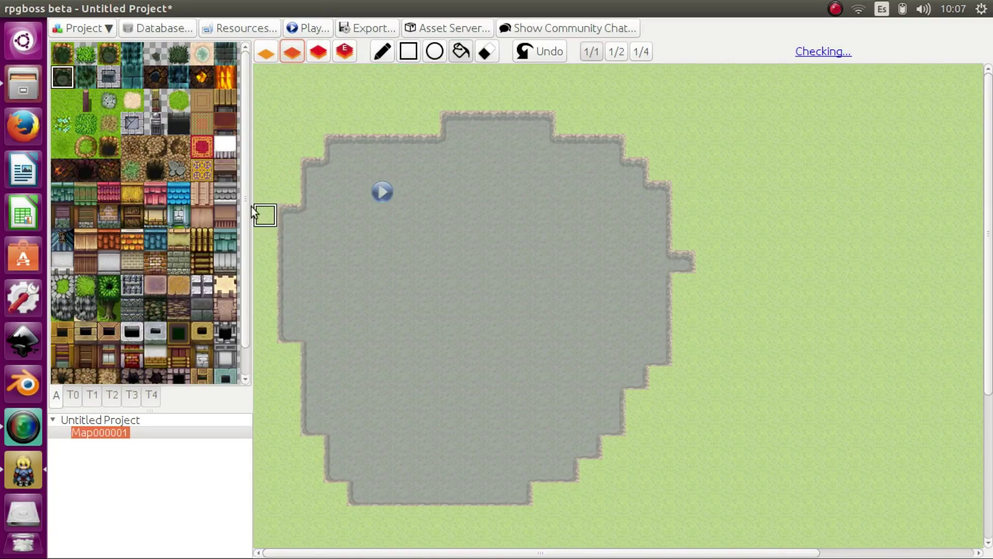
drag(246, 224, 241, 273)
scroll(241, 274, up, 1)
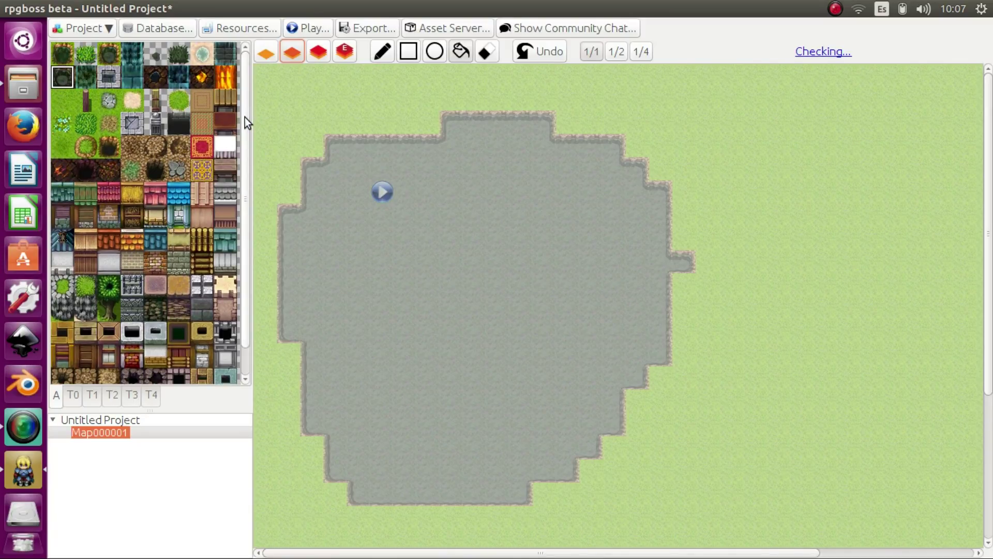
click(318, 50)
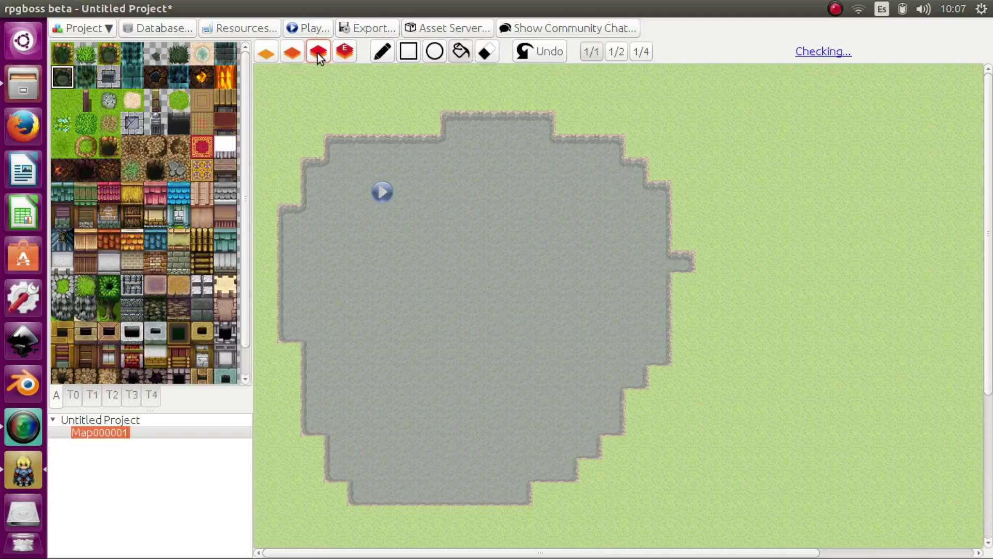
On the event layer, open a new event on a grass tile above the dark area, review its settings, discard it and return to the bottom layer.
click(350, 57)
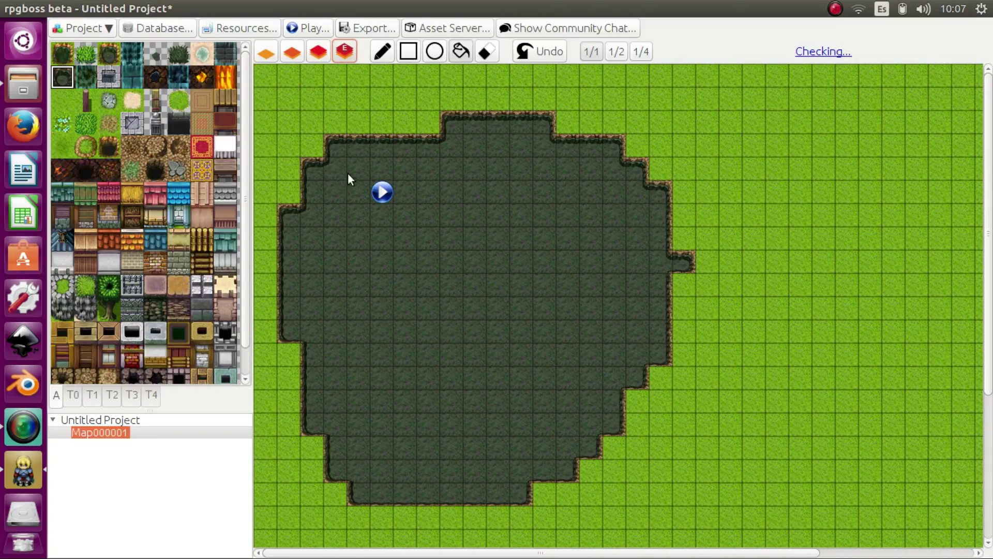
click(432, 124)
double_click(434, 121)
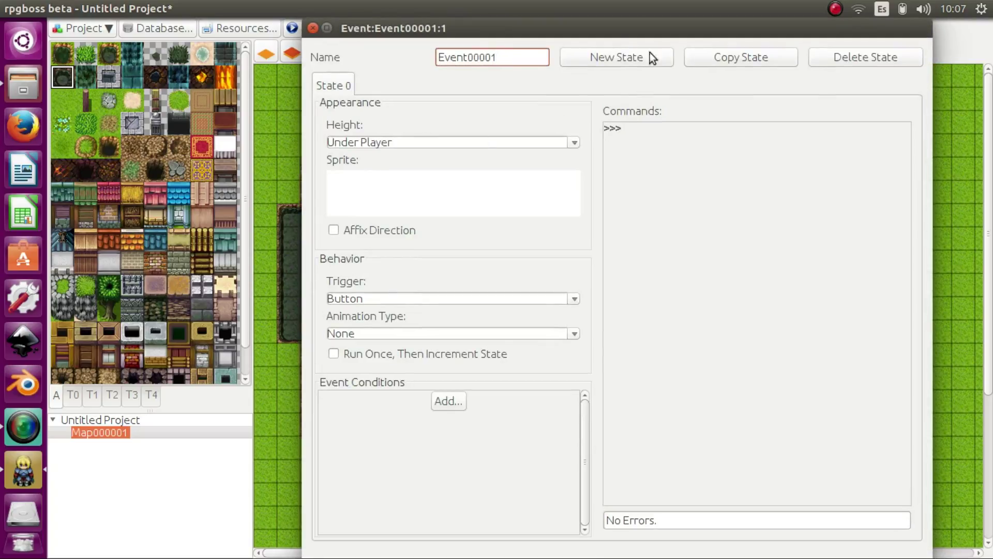
drag(603, 27, 466, 6)
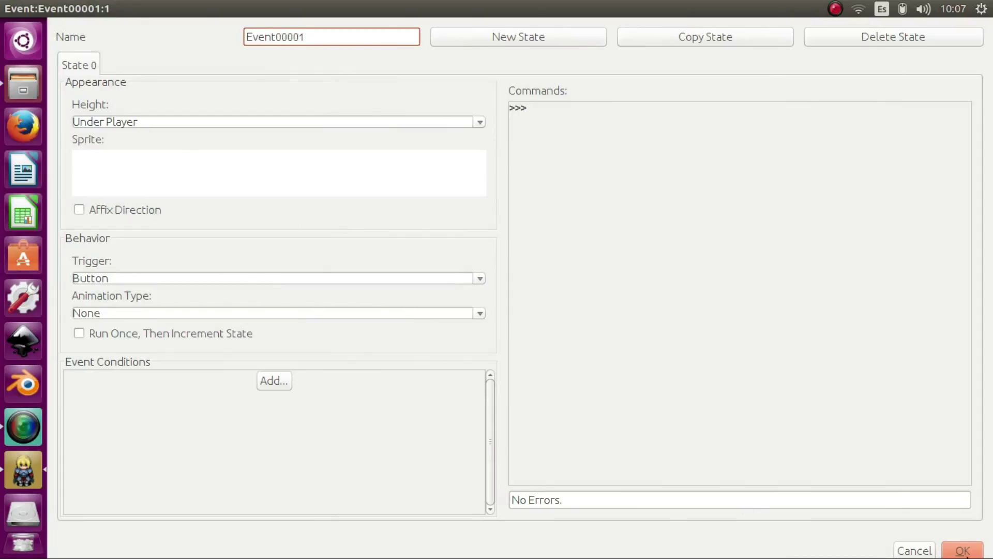
click(915, 550)
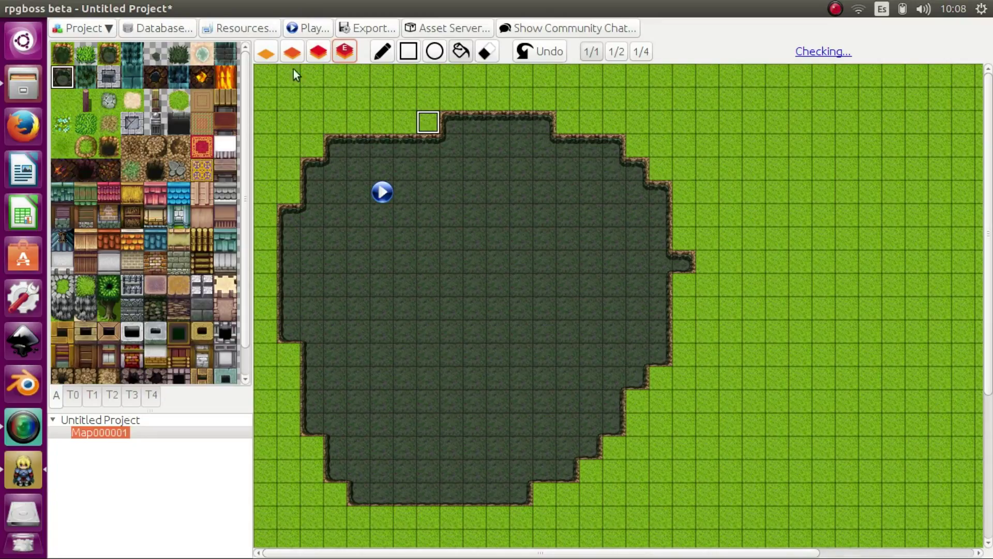
click(266, 51)
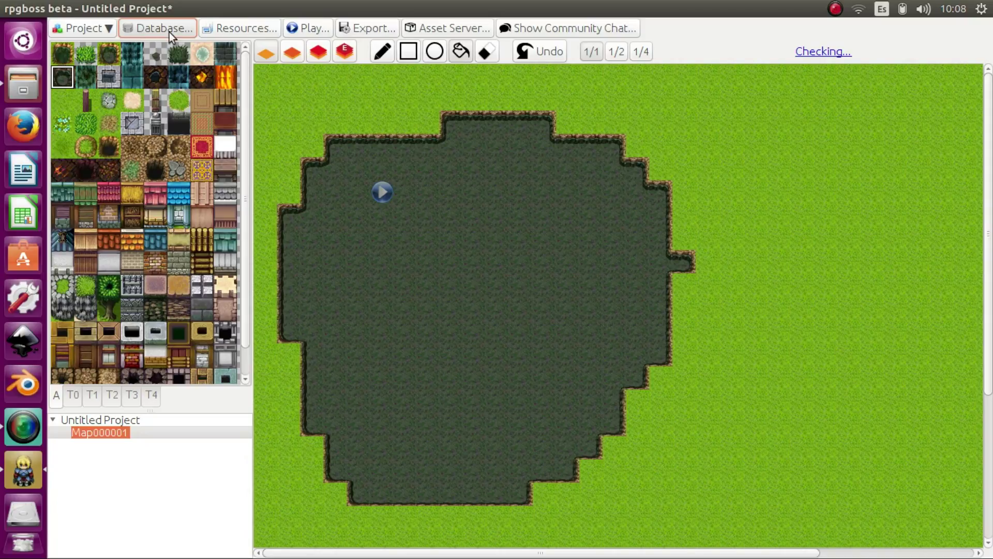
Open the project database and examine the stats and settings of the first character.
click(155, 28)
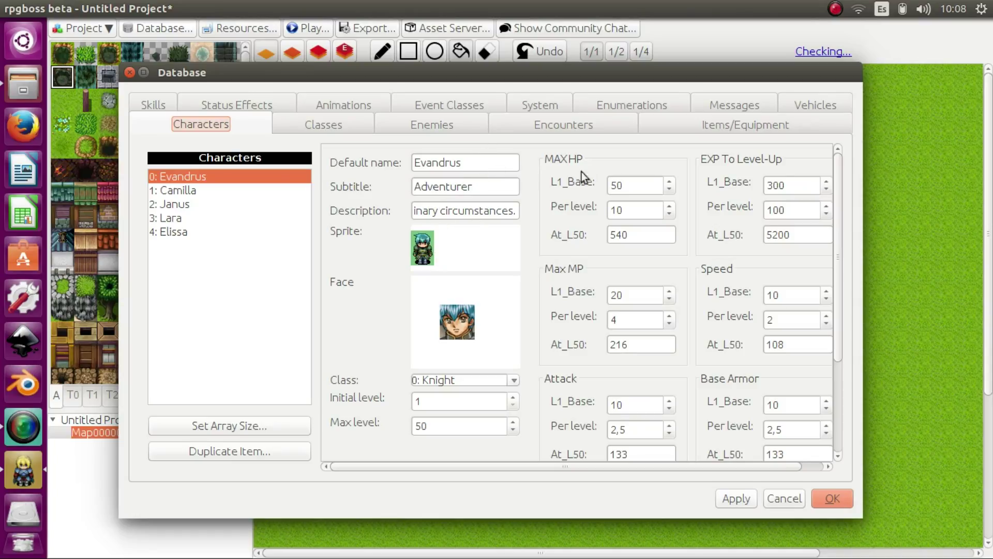
scroll(822, 316, down, 3)
scroll(841, 223, up, 1)
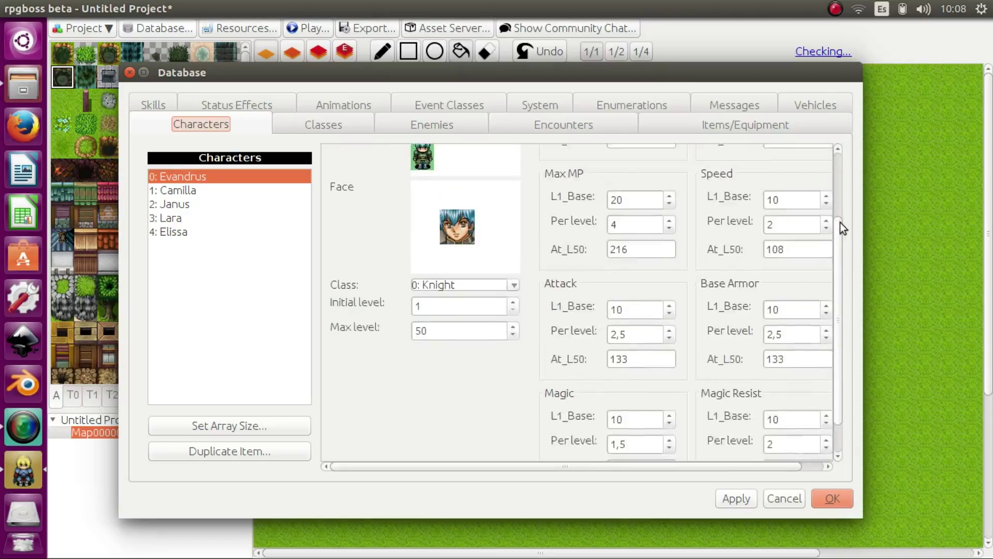
drag(840, 222, 836, 163)
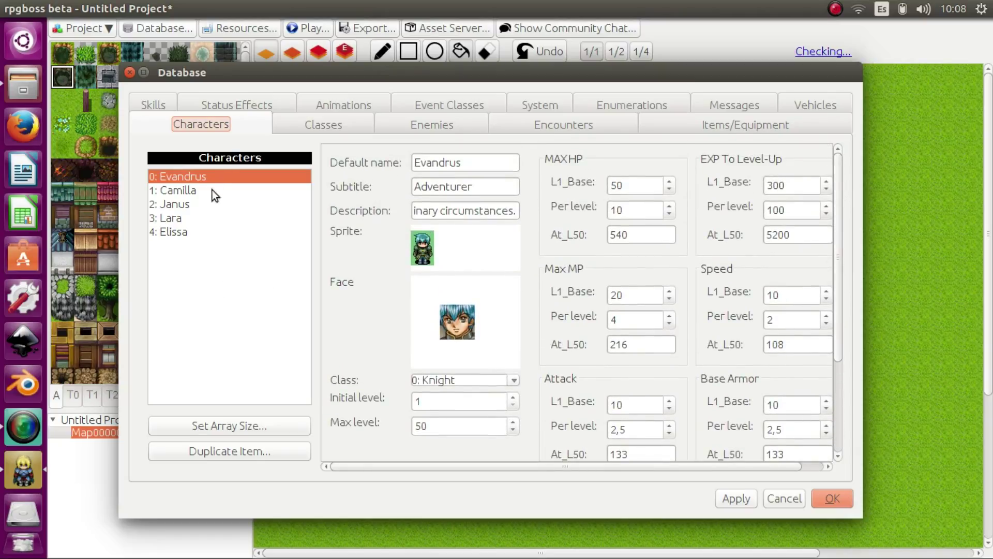
Examine the Knight class's settings and equippable items, comparing them with the character settings.
click(308, 124)
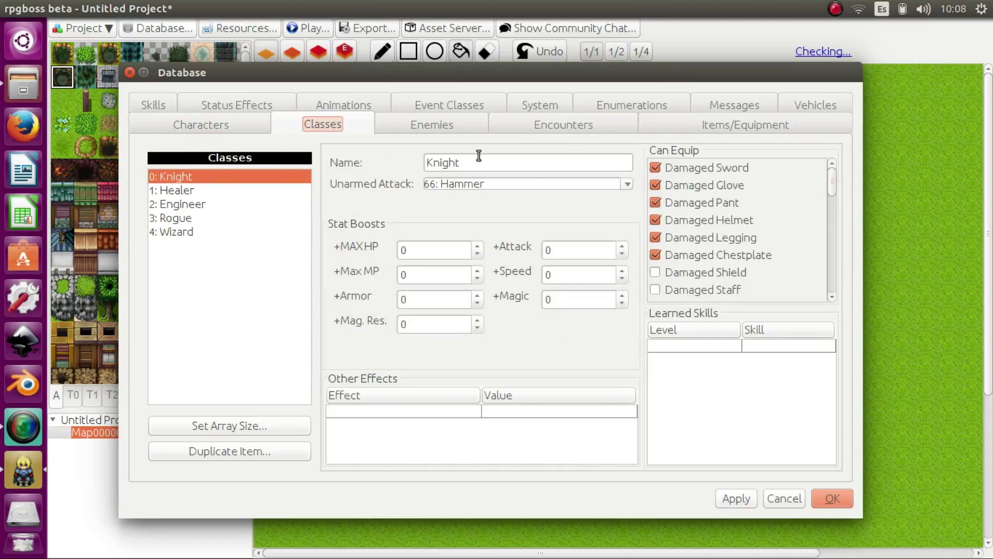
click(214, 123)
click(304, 124)
mouse_move(832, 180)
mouse_down()
mouse_move(829, 216)
mouse_move(833, 186)
mouse_up()
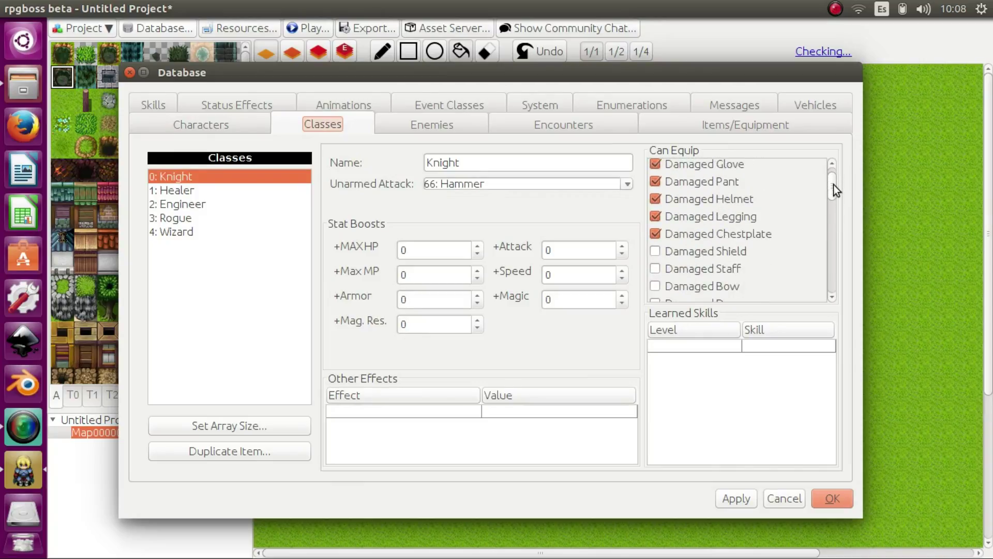
click(528, 165)
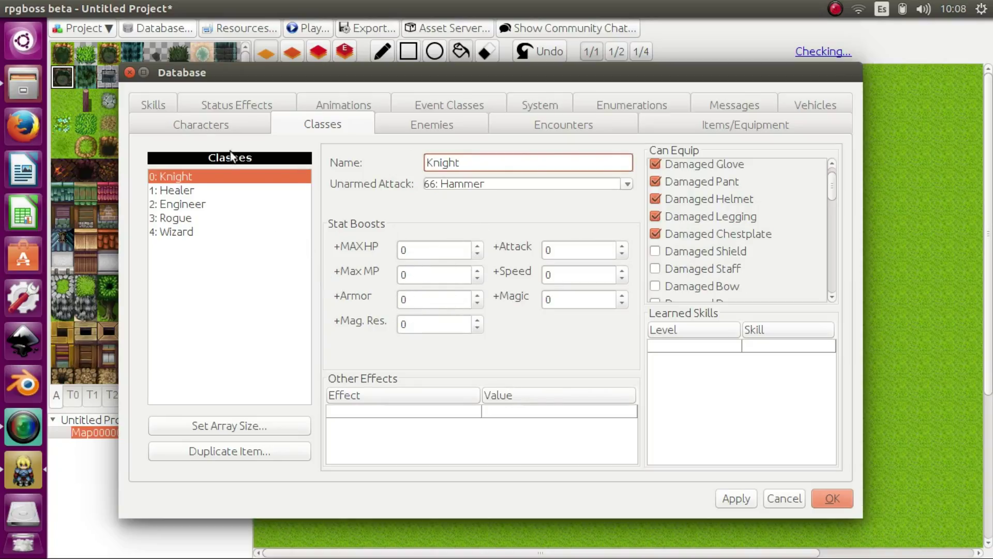
click(201, 126)
Browse the database's enemies and compare the battler images and stats of several, including Birdman, Fossilbird, Eagler and Serpent.
click(454, 124)
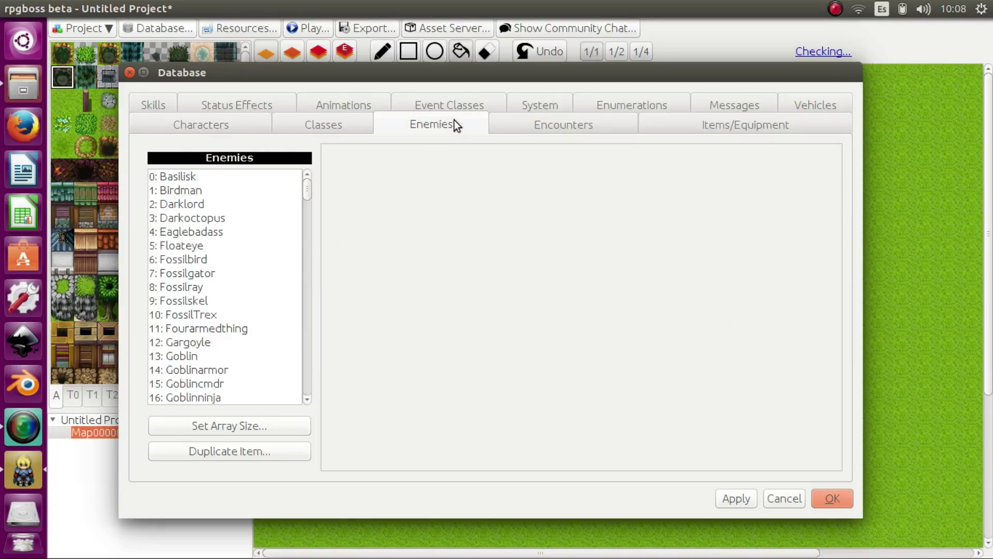
click(238, 192)
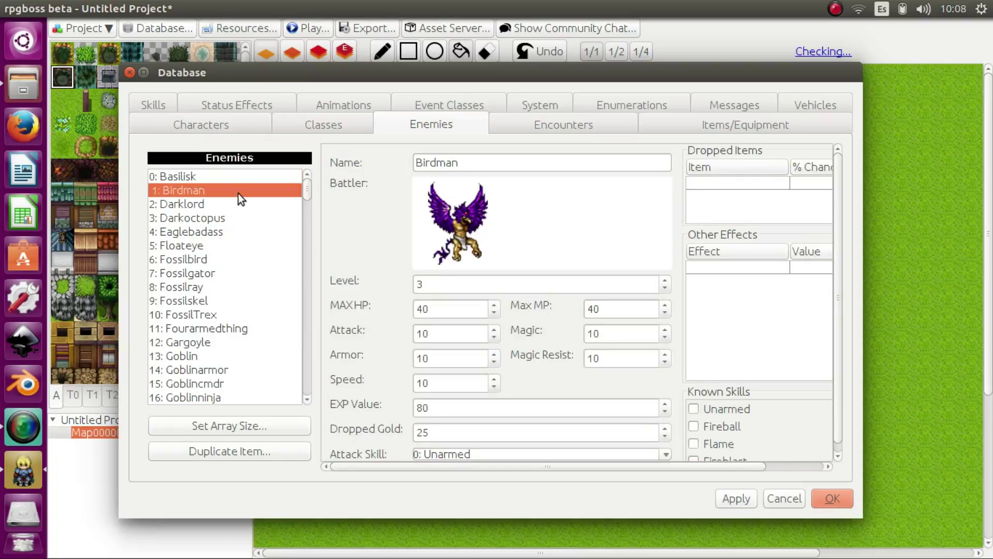
click(227, 231)
click(218, 259)
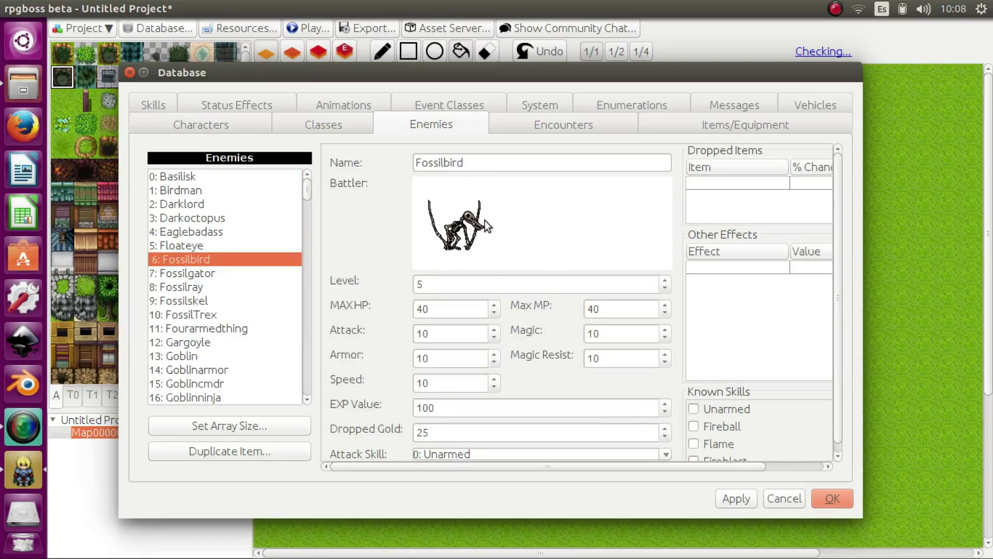
click(235, 190)
drag(309, 188, 307, 405)
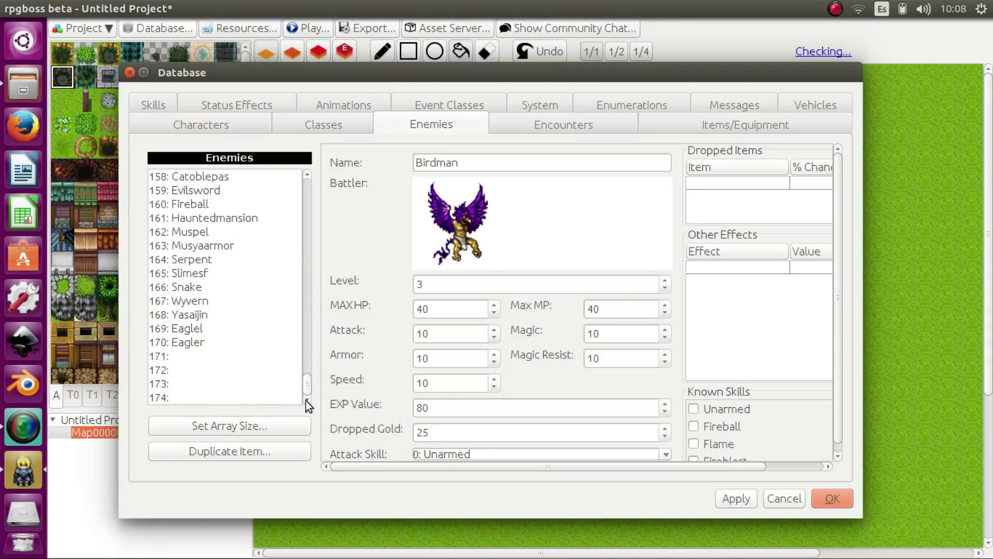
click(253, 342)
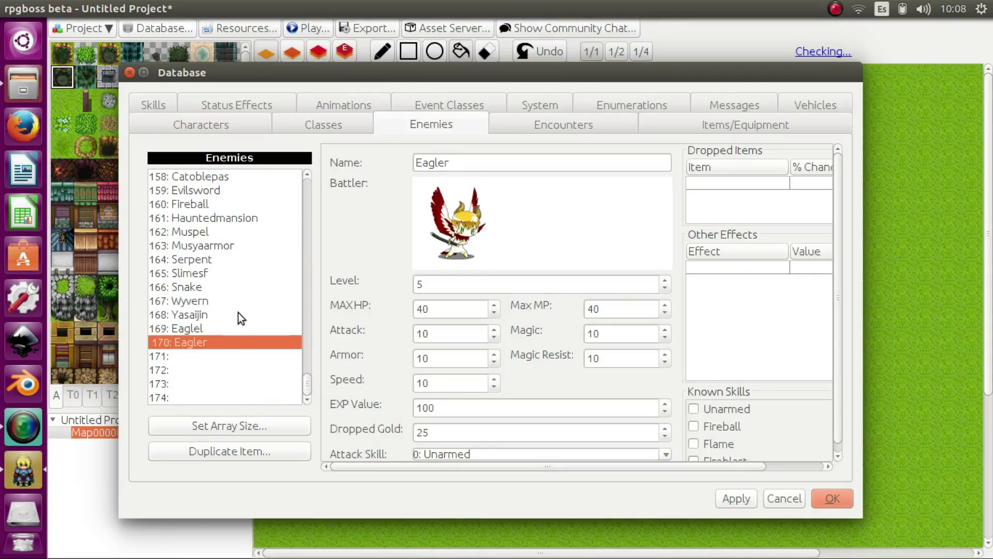
click(238, 312)
click(236, 256)
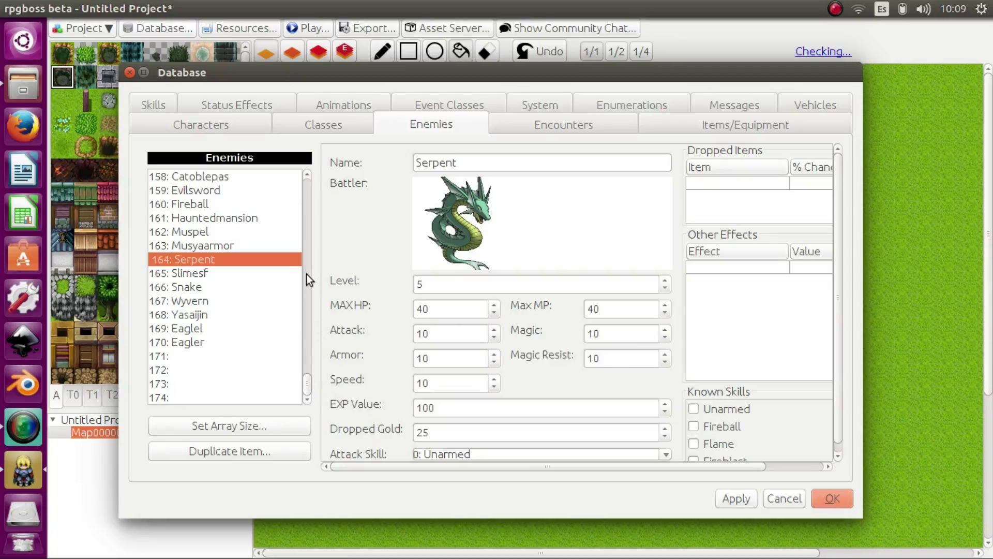
drag(307, 385, 304, 179)
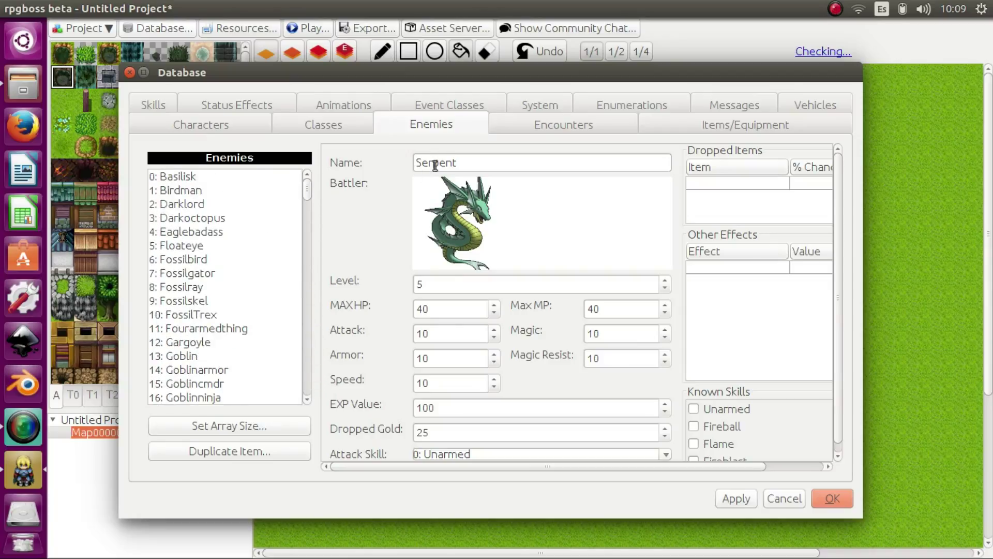
Review the predefined encounters, comparing the goblin groups with an empty encounter entry.
click(520, 127)
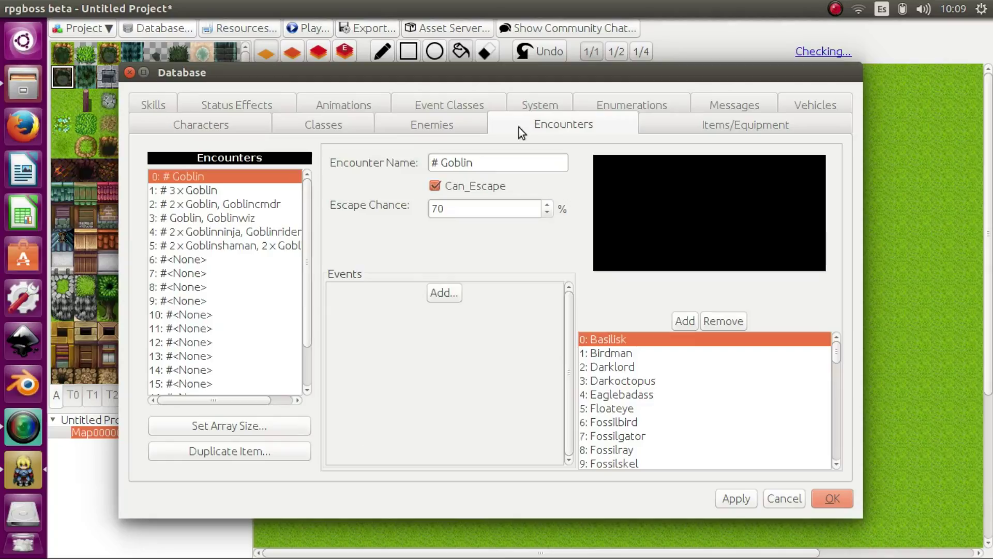
click(246, 193)
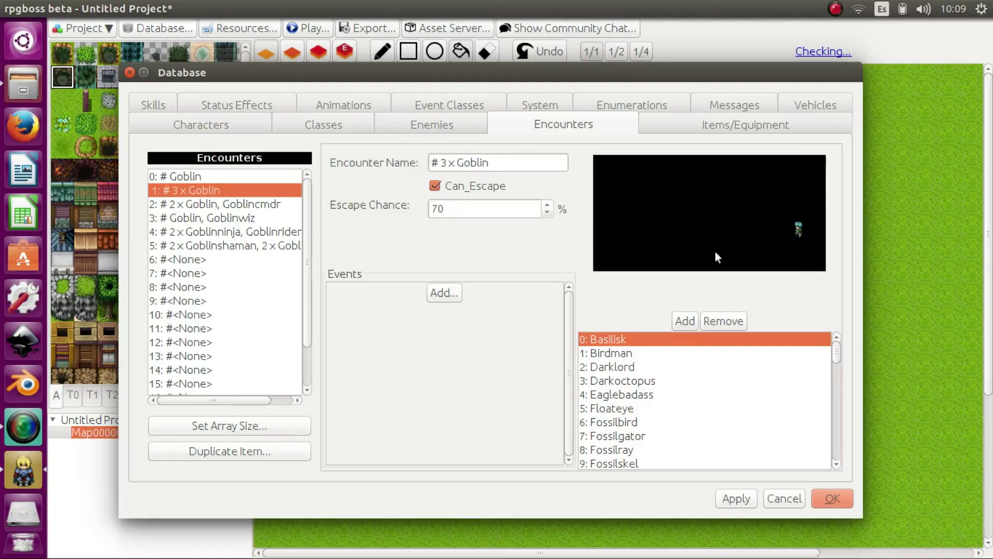
click(237, 256)
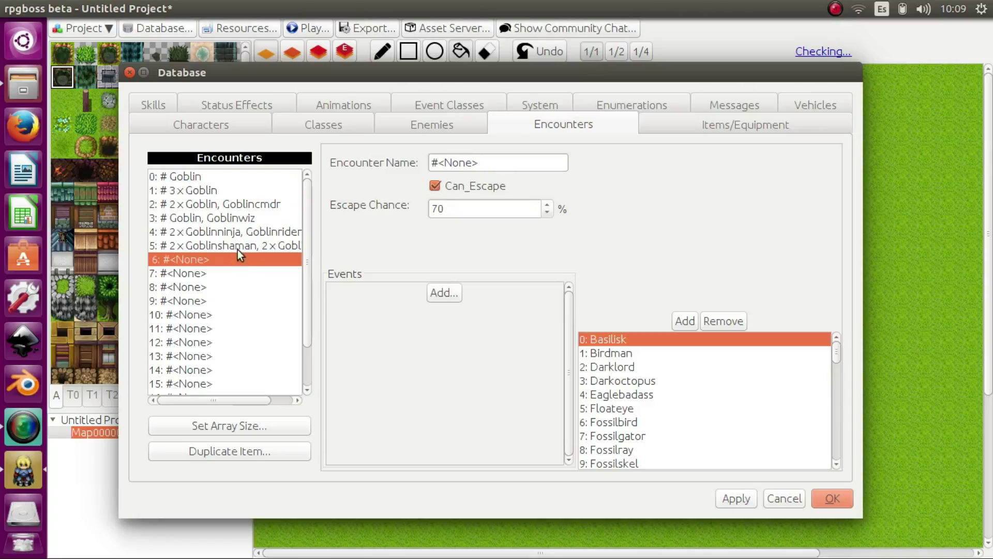
click(241, 245)
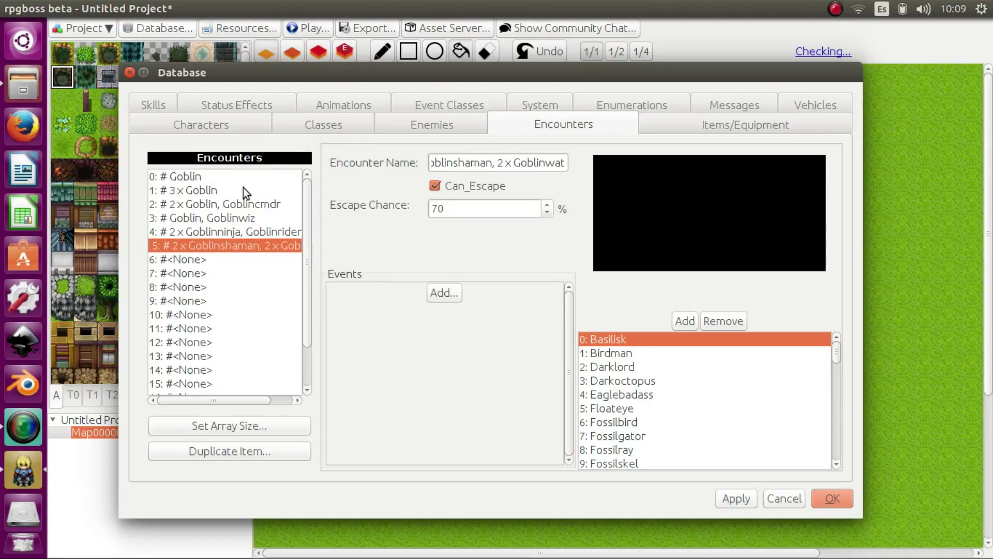
click(225, 190)
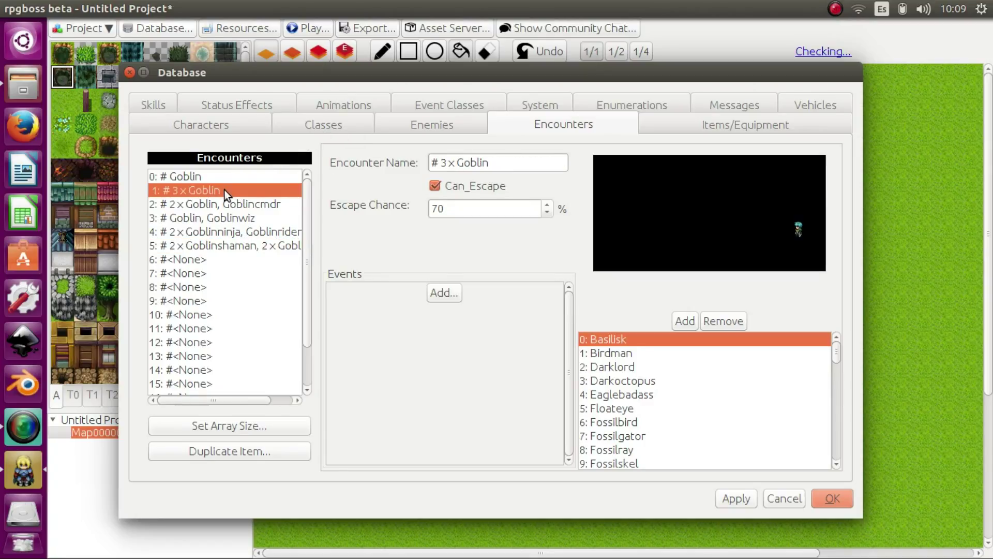
Name the first empty encounter Test_02.
click(212, 259)
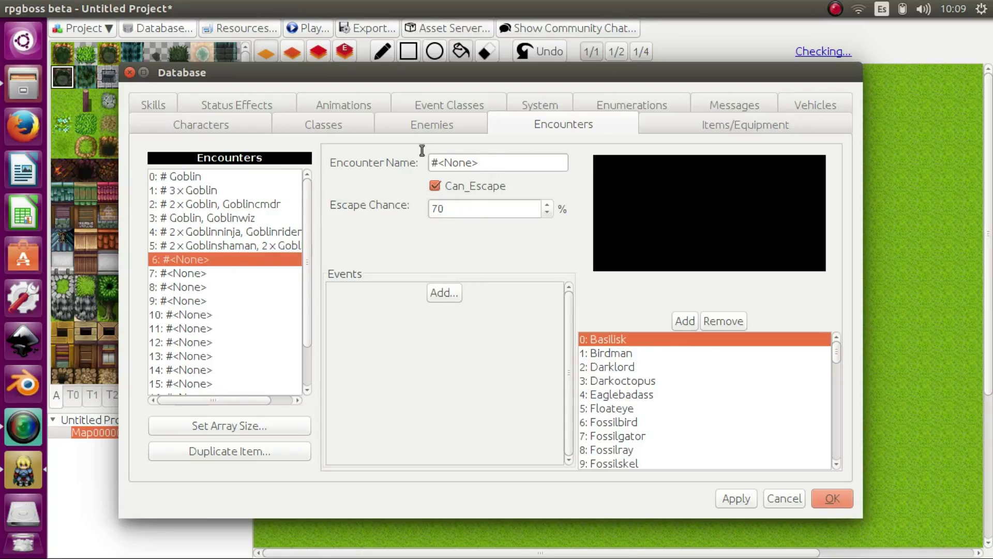
click(447, 163)
text(Test_02)
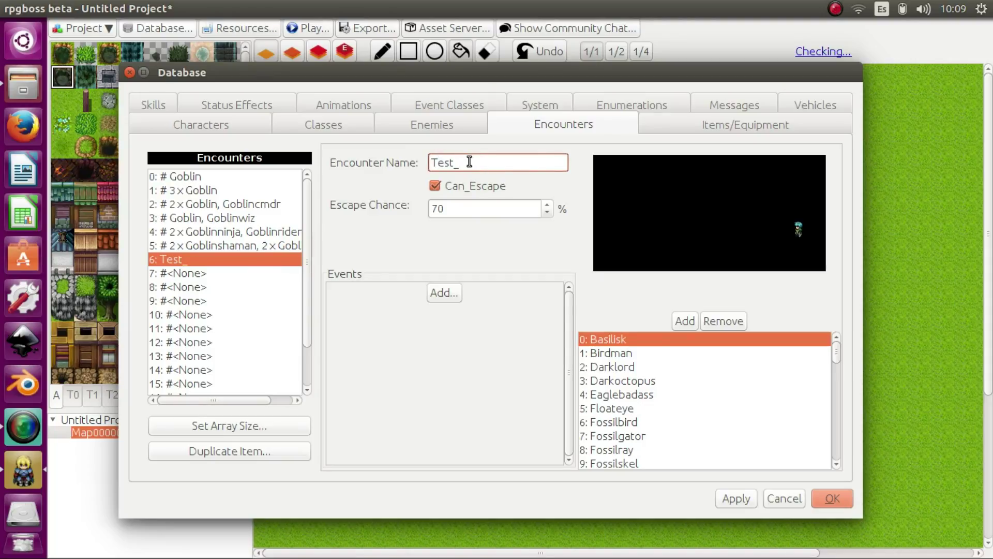
Add the Ooze enemy to encounter Test_02 and check the options for adding an encounter event.
click(634, 383)
scroll(839, 362, down, 11)
scroll(840, 372, up, 3)
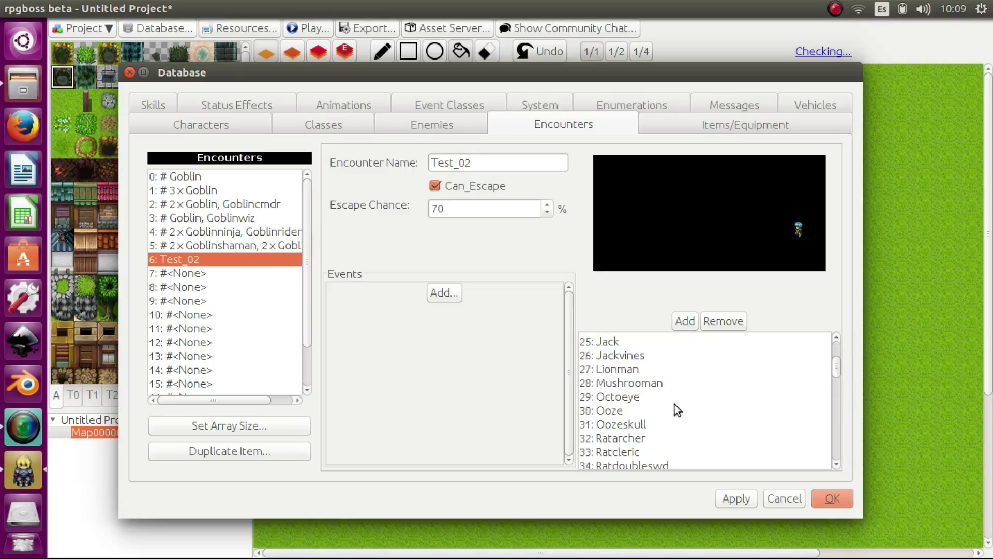
click(675, 410)
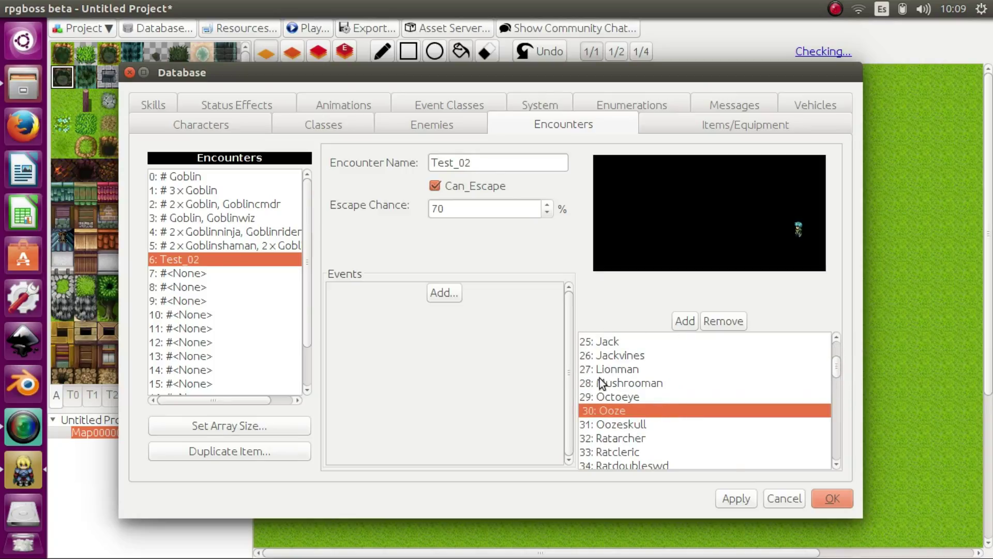
click(451, 291)
click(487, 300)
Browse the database's items and equipment, examining entries such as Damaged Sword, Damaged Glove, Weak Wind Bomb and Orb of Fire.
click(695, 129)
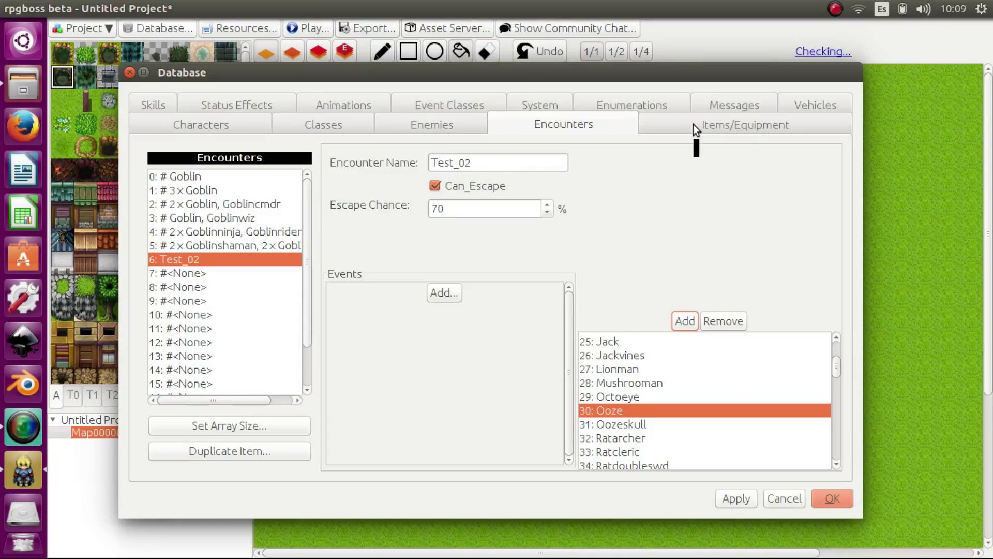
click(228, 191)
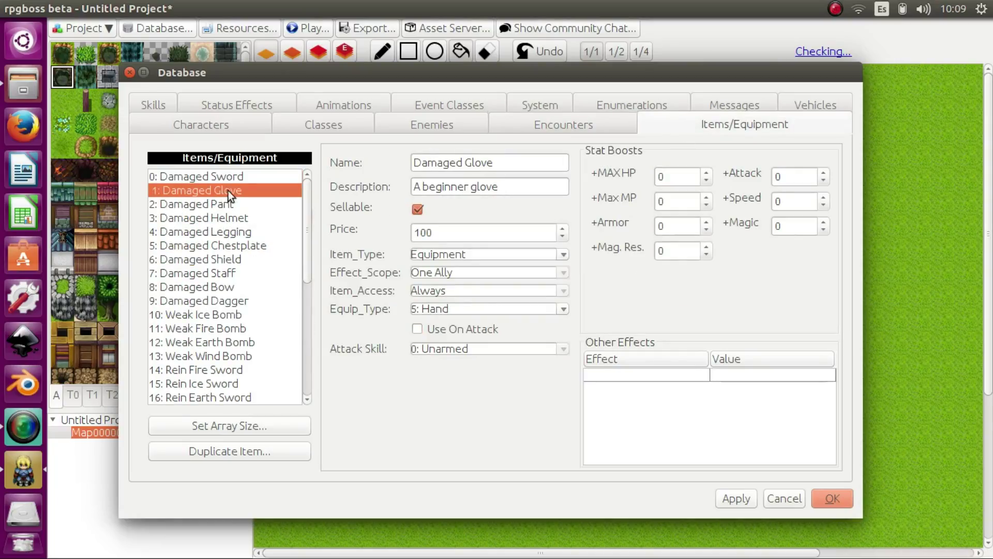
click(235, 176)
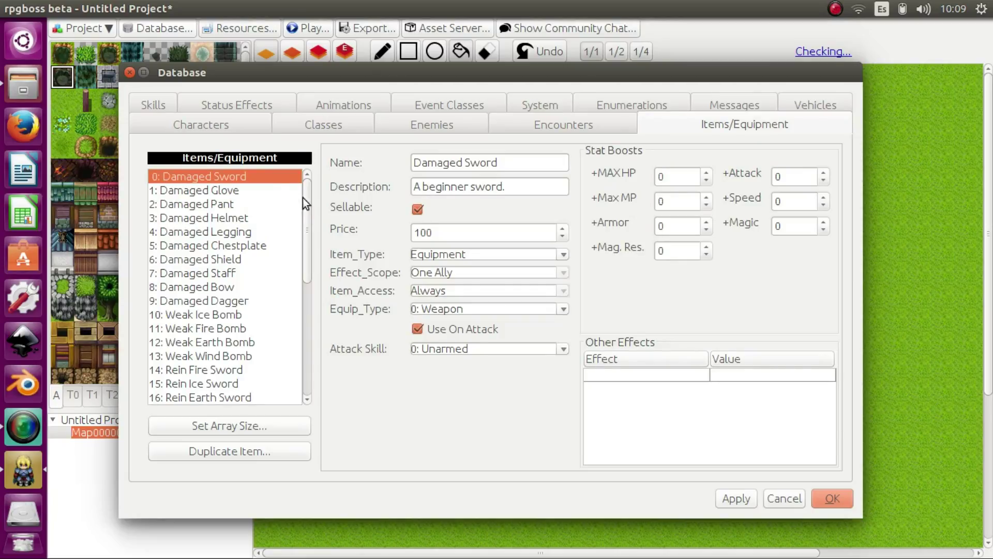
click(267, 202)
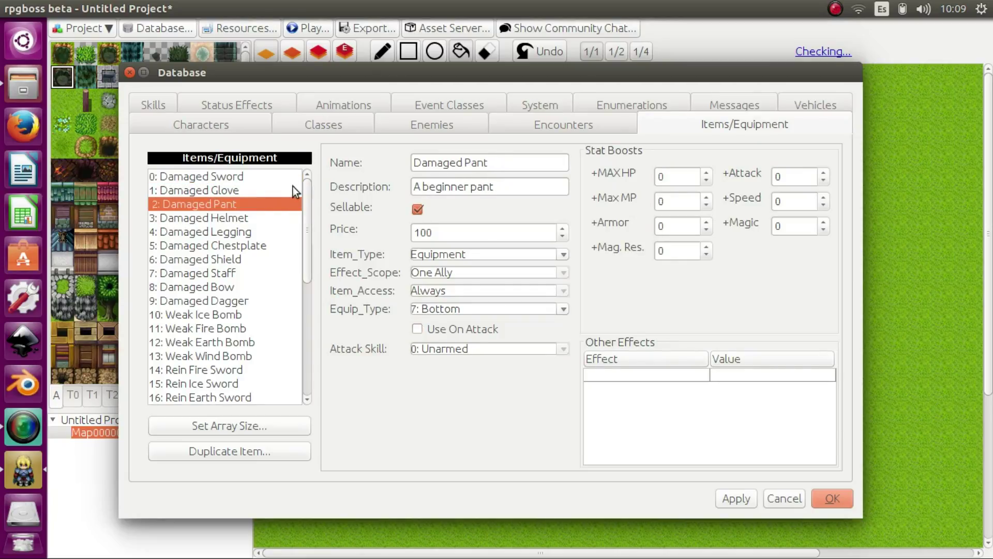
click(251, 179)
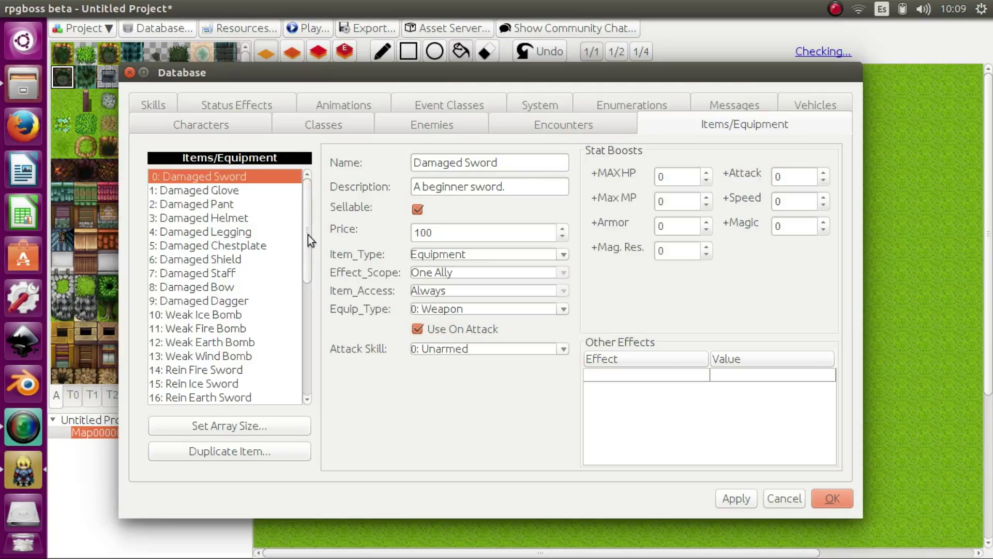
click(243, 194)
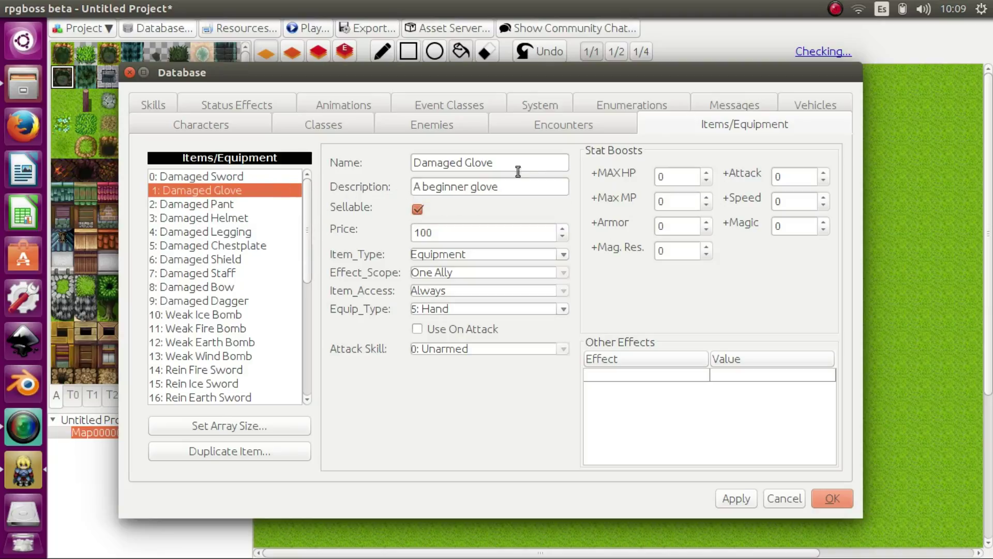
click(212, 356)
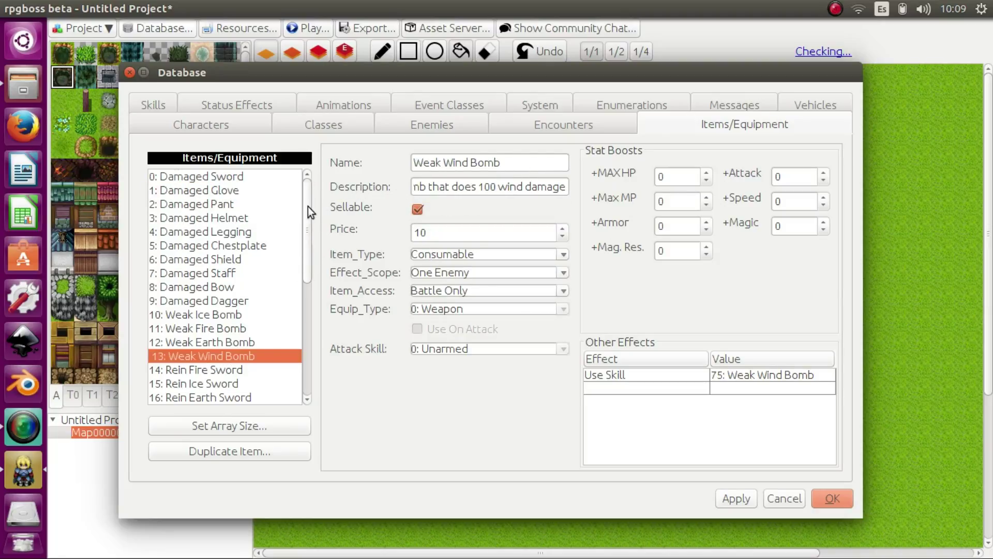
scroll(299, 248, down, 5)
click(216, 248)
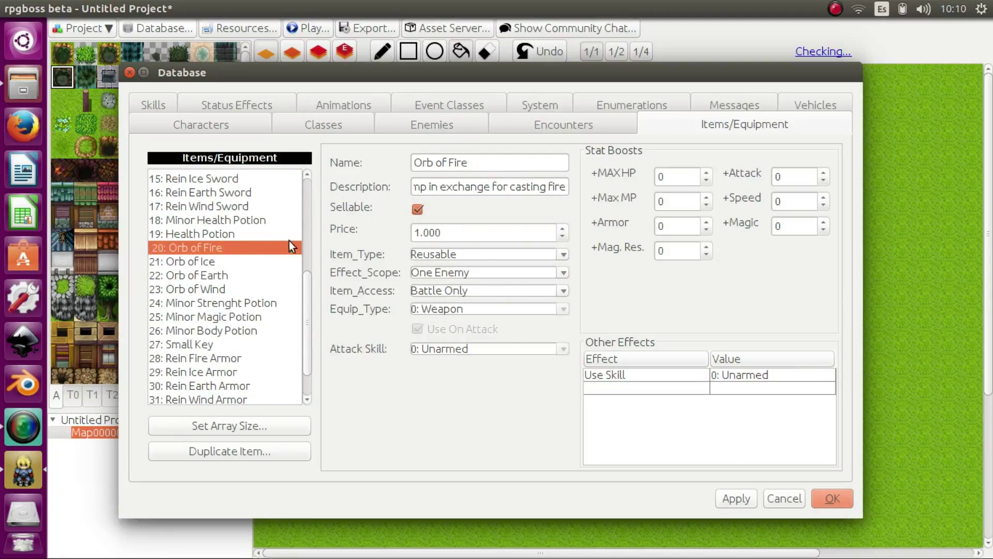
Examine the Rein Fire Armor and Damaged Sword item entries, including the sword's sellable setting and available item types.
scroll(309, 299, down, 1)
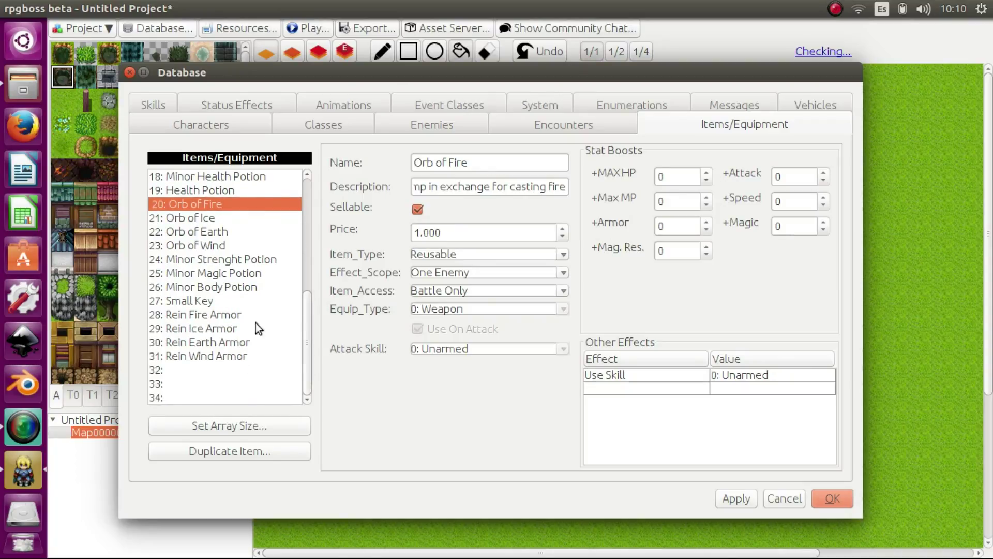
click(198, 315)
drag(303, 349, 301, 189)
click(231, 176)
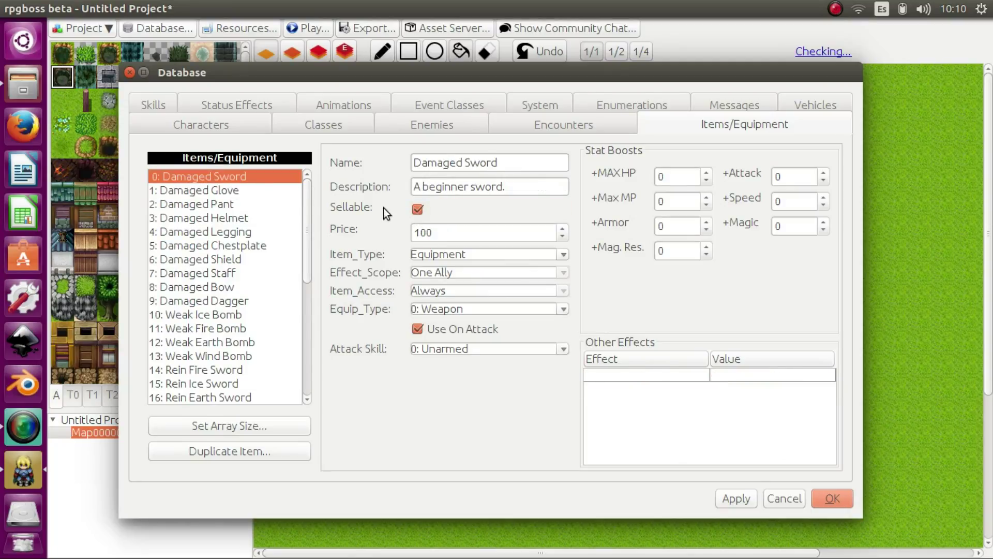
click(418, 213)
click(419, 212)
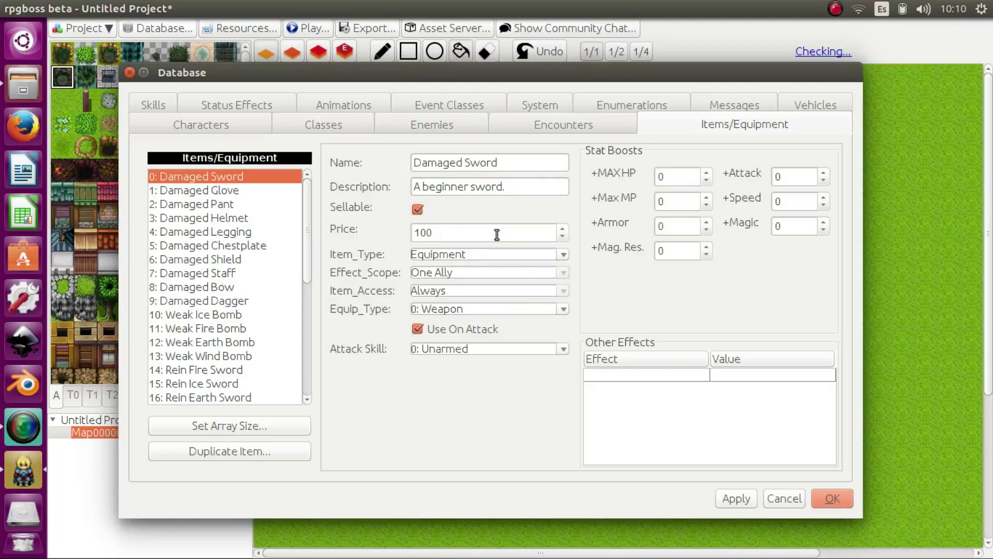
click(564, 255)
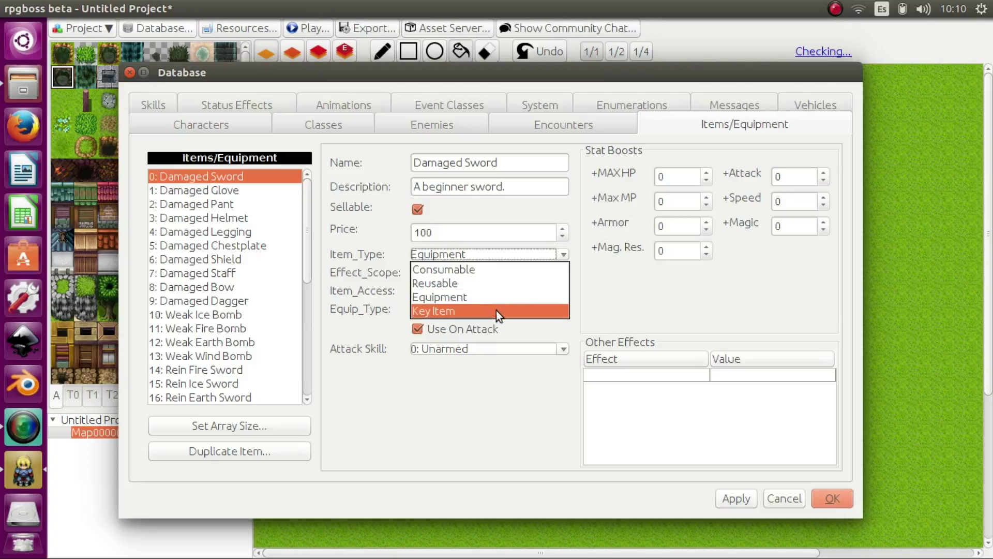
click(490, 296)
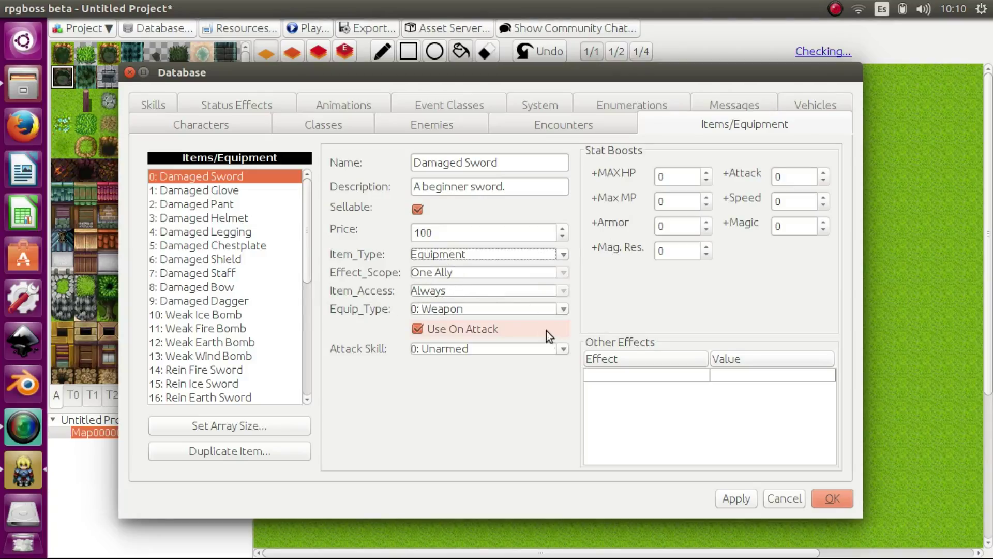
Review the Staff skill's settings and compare its damage formula with the listed valid expressions.
click(161, 106)
drag(306, 199, 306, 176)
click(230, 248)
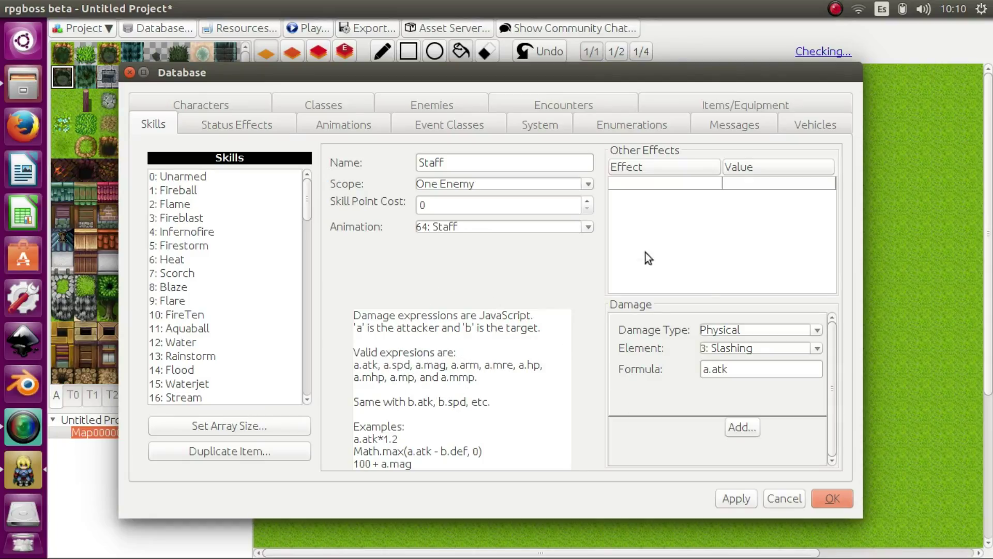
click(733, 369)
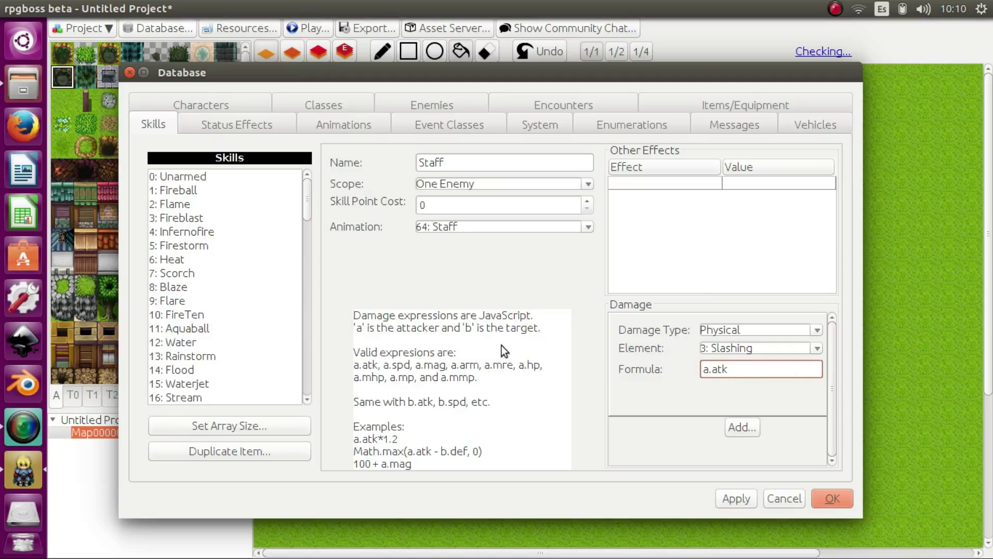
click(475, 359)
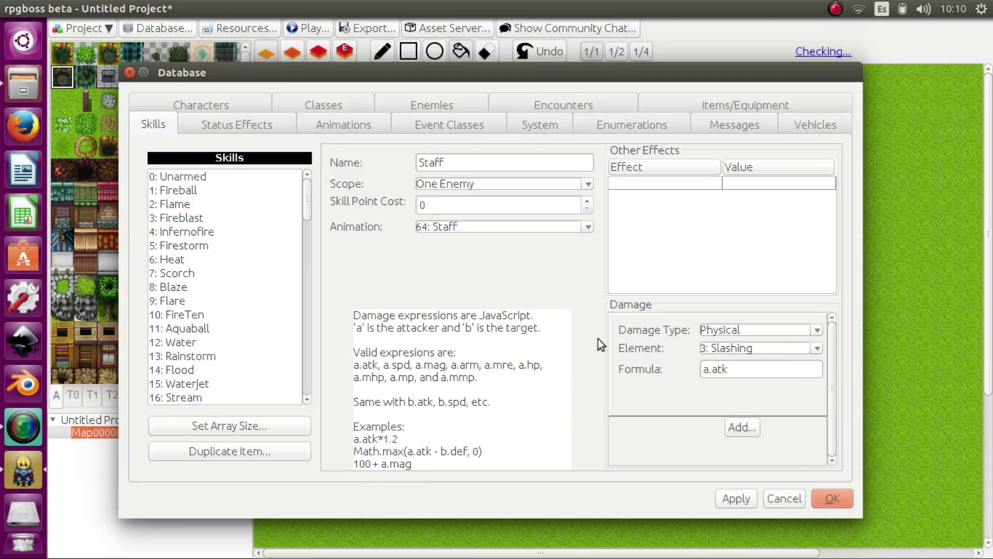
Compare the damage types, elements and formulas of the Unarmed, Fireball, Flame, Fireblast and Scorch skills.
click(209, 189)
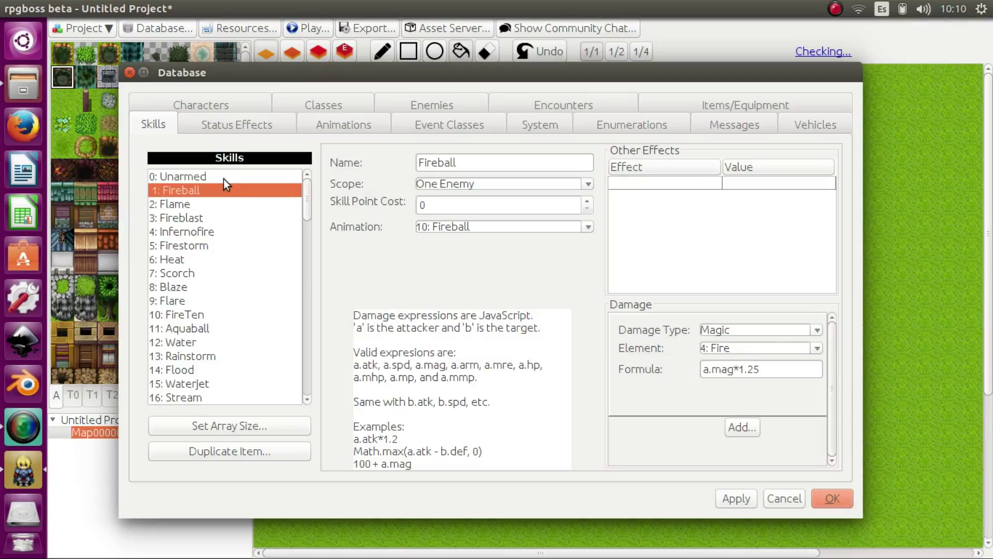
click(224, 178)
click(185, 190)
click(218, 206)
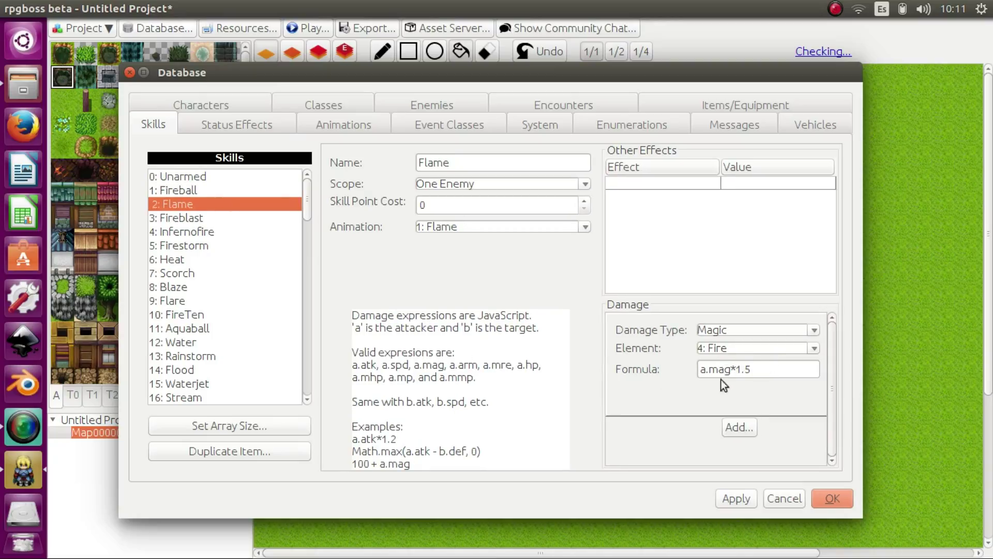
click(176, 222)
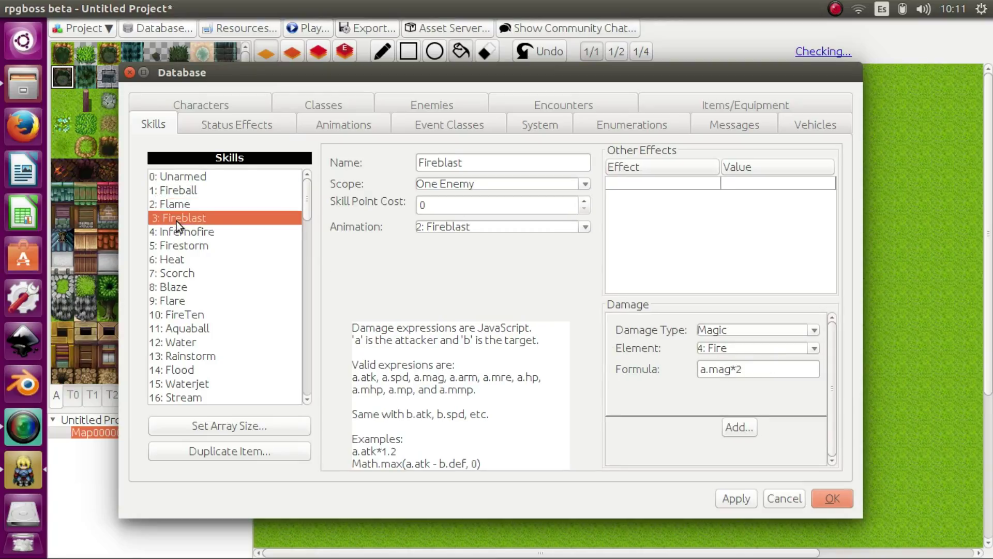
click(187, 248)
click(184, 268)
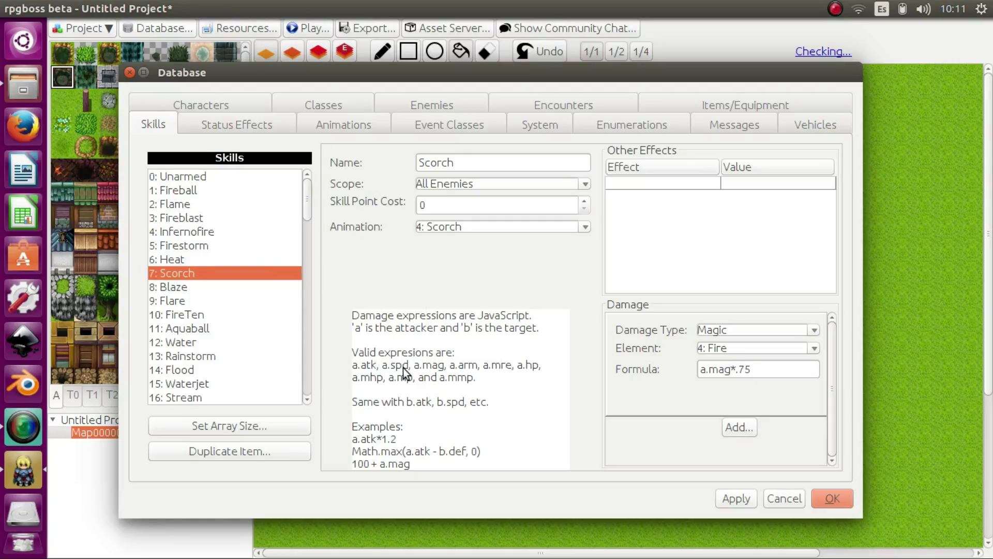
Review the status effects Minor Magic, Minor Body, Ablaze and Burn, checking their stat boosts and release chance per tick.
click(247, 126)
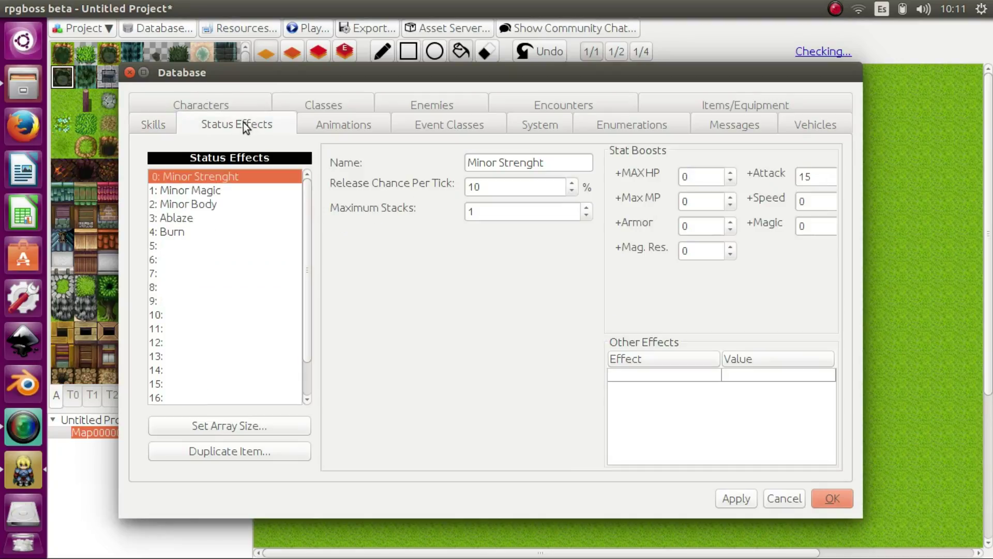
click(205, 191)
click(206, 205)
click(188, 220)
click(184, 233)
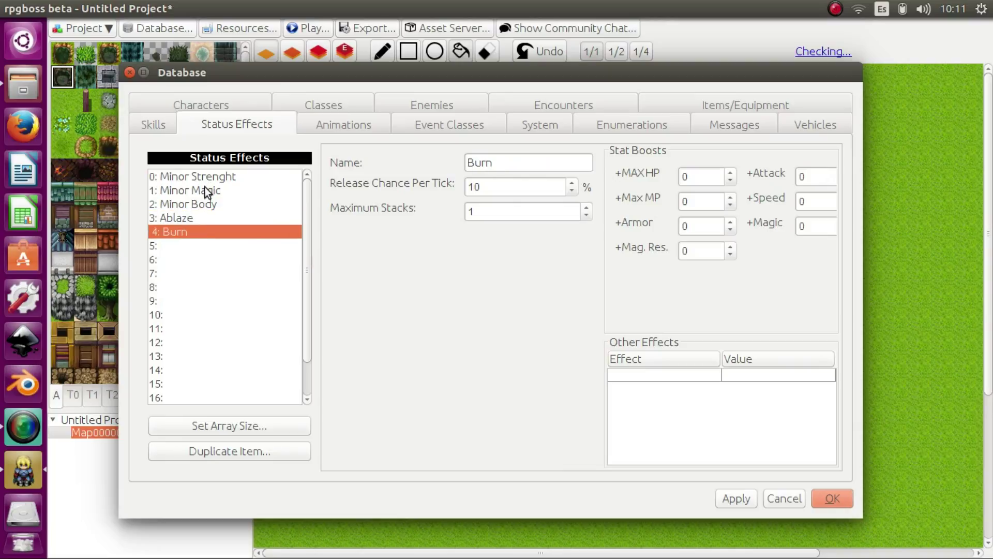
click(205, 190)
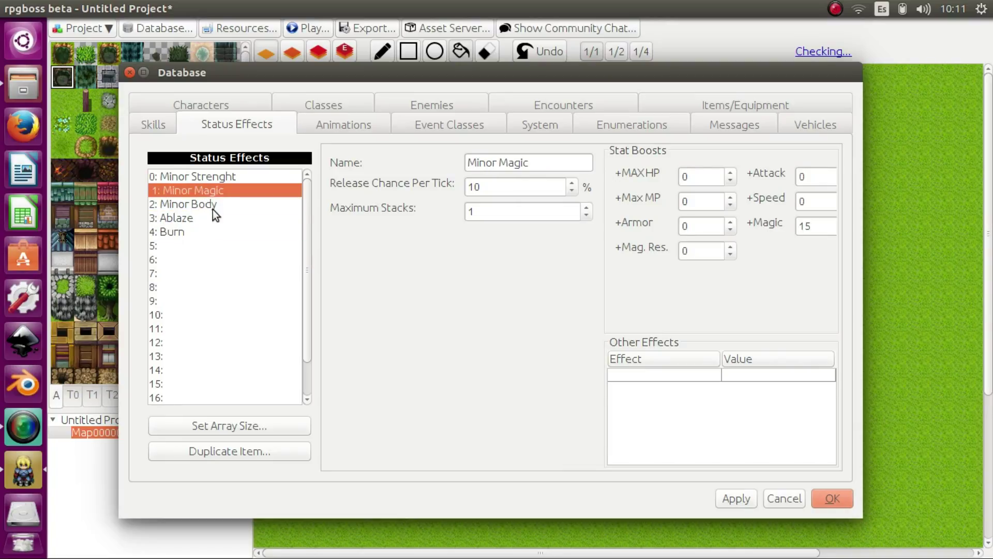
click(211, 207)
click(206, 220)
click(202, 203)
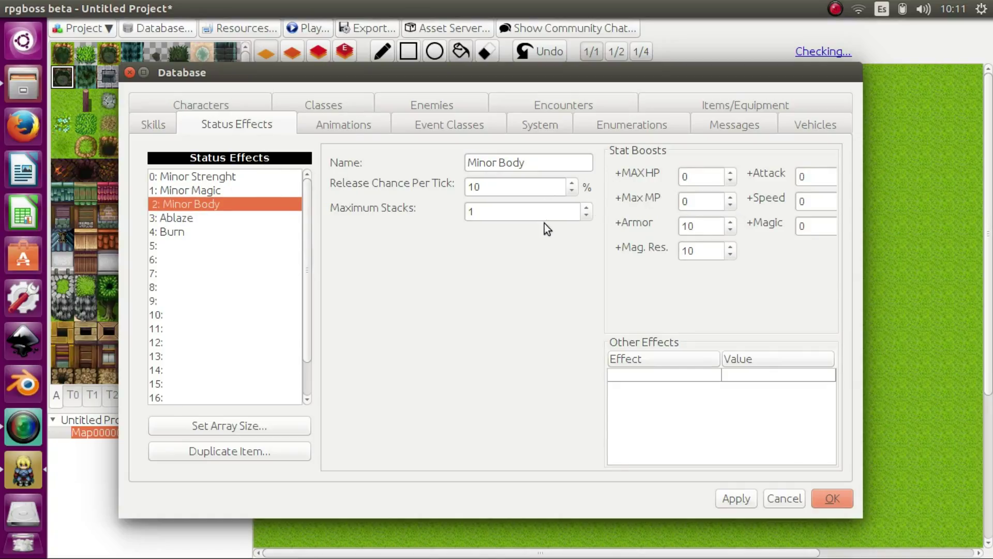
click(204, 193)
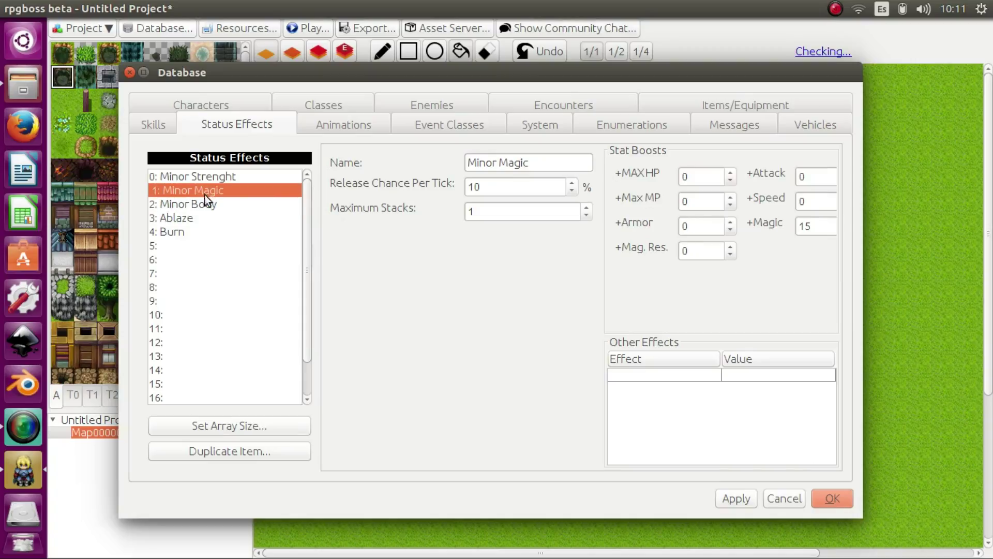
click(195, 234)
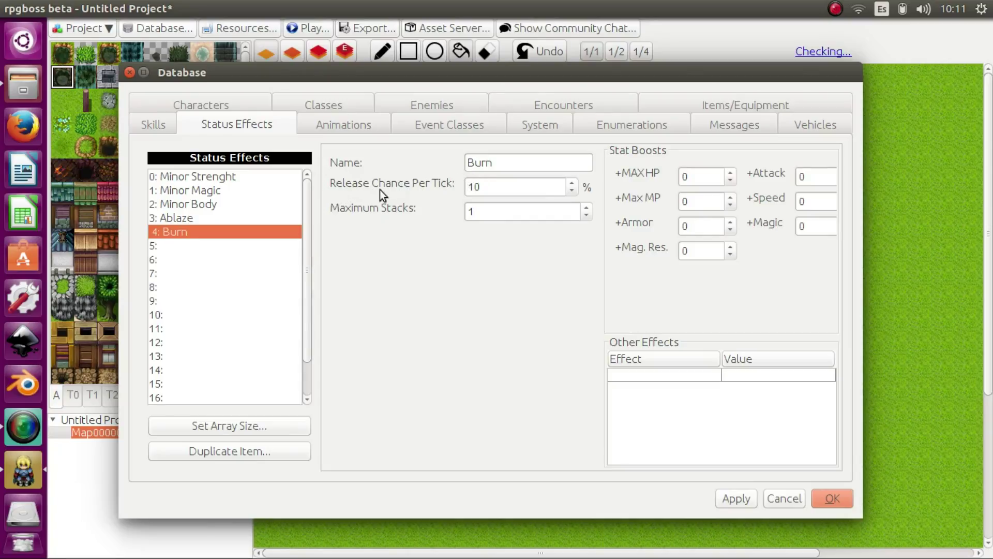
click(481, 188)
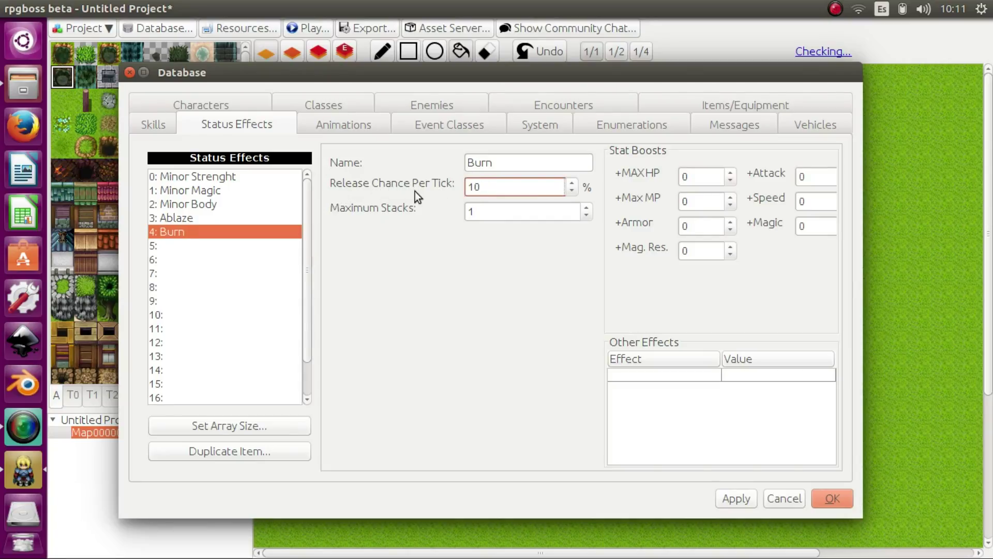
click(235, 217)
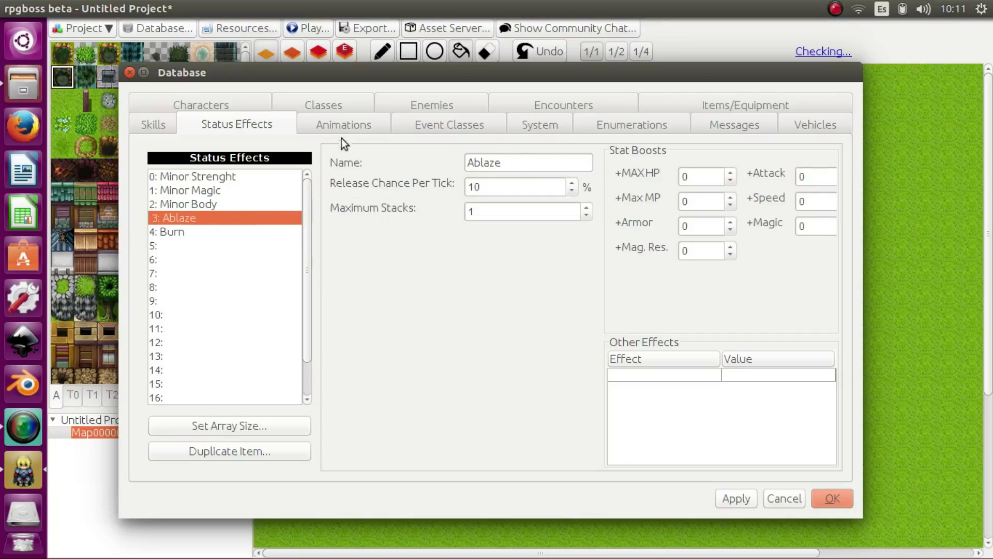
Preview the Fire animation, look at the Flame entry, and inspect the first command of the Treasure Chest event class.
click(346, 126)
click(417, 451)
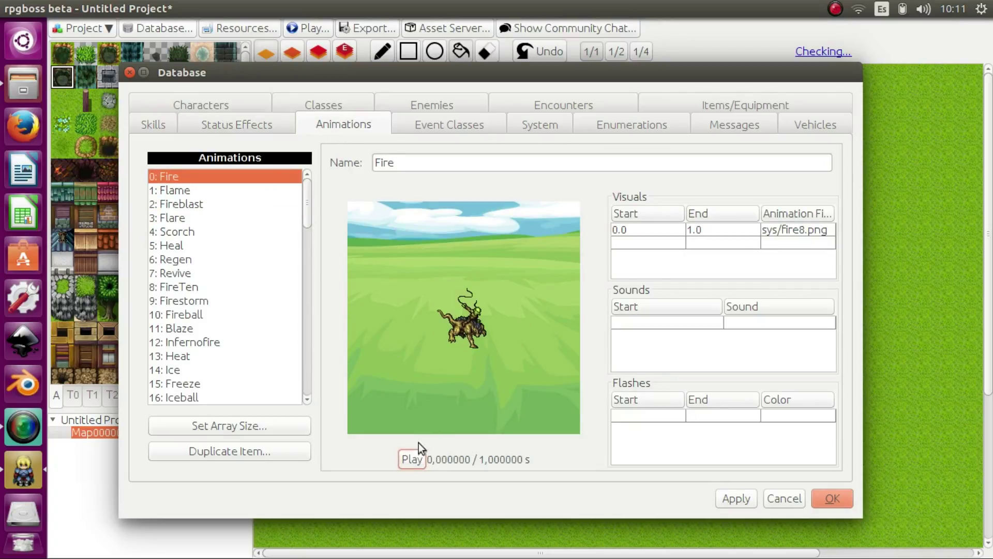
click(213, 194)
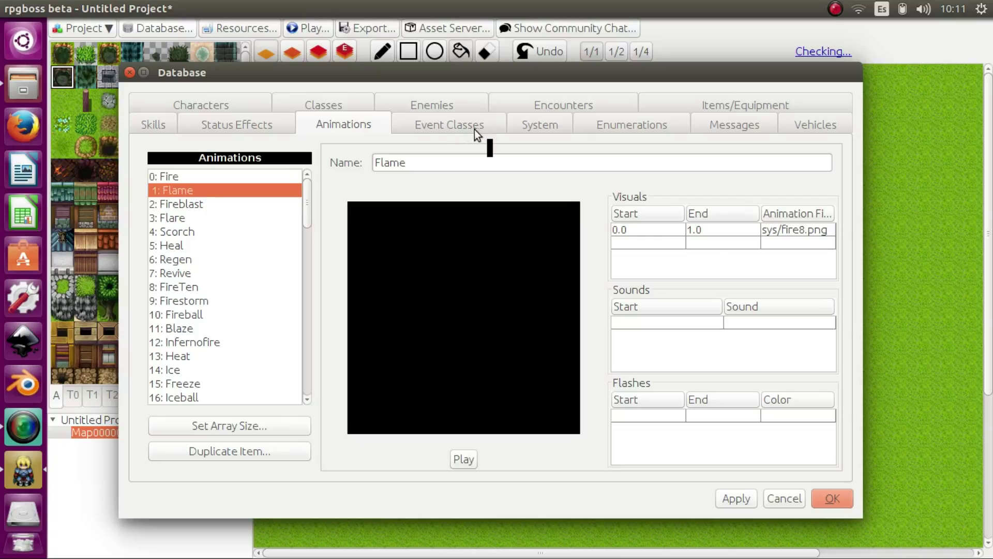
click(442, 127)
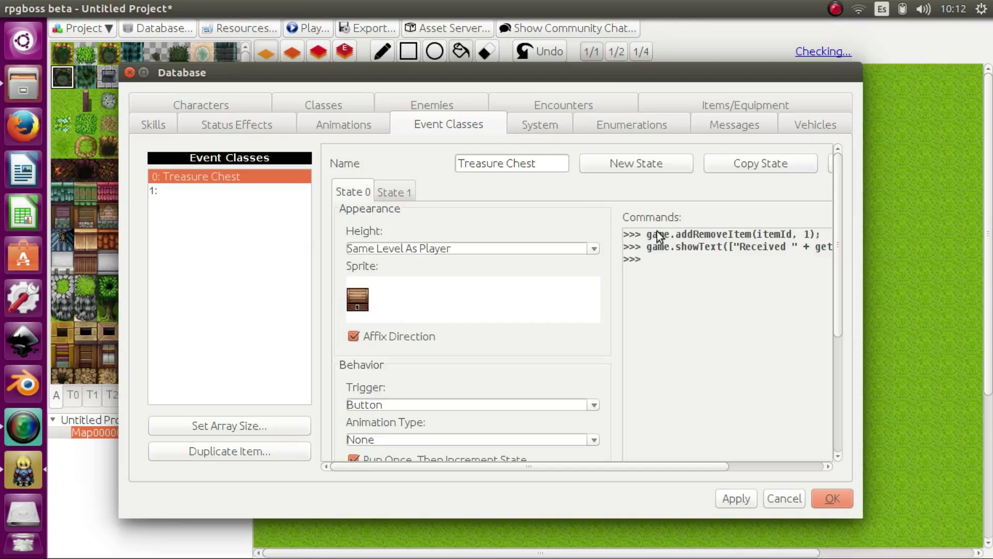
click(688, 237)
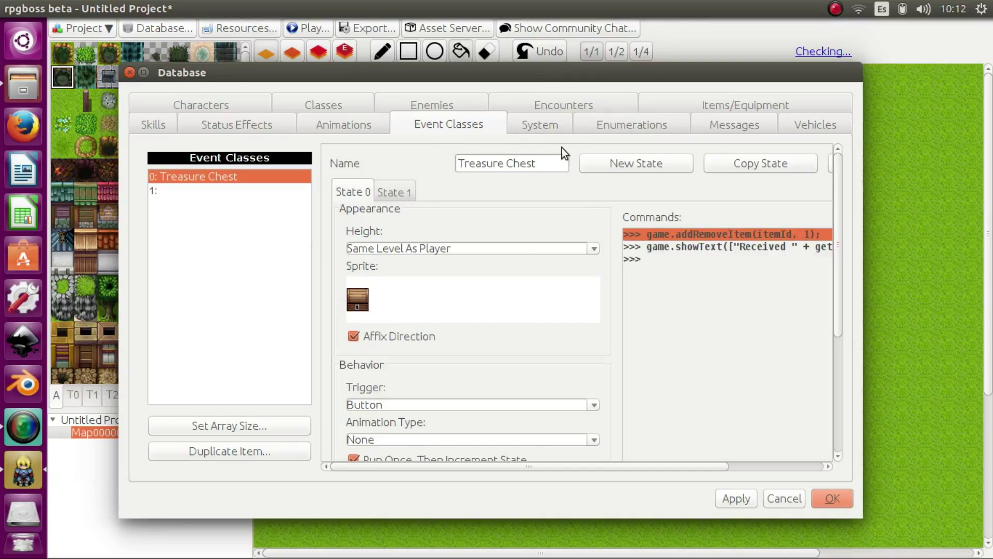
Review the game's system settings, including the title picture choices, game over music and font size, without changing them.
click(552, 127)
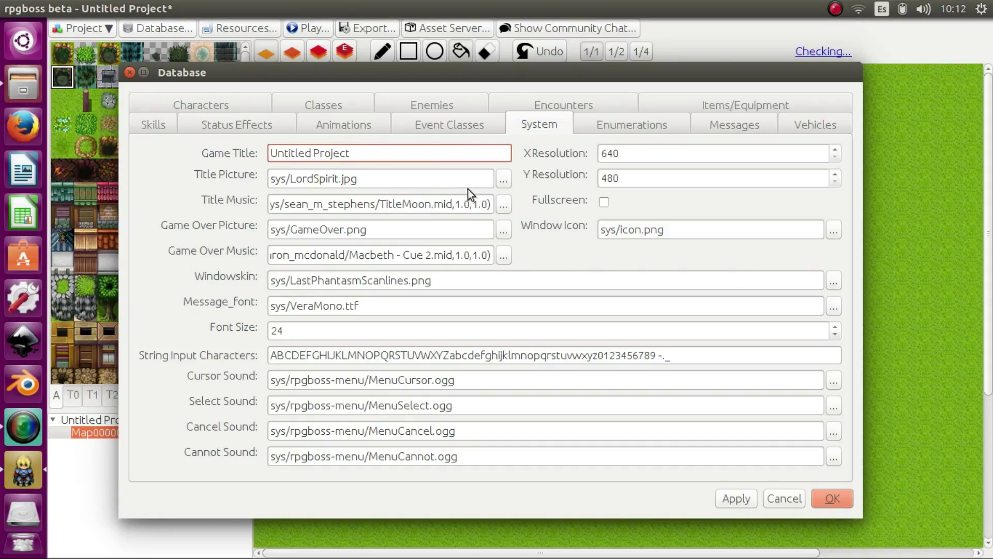
click(455, 176)
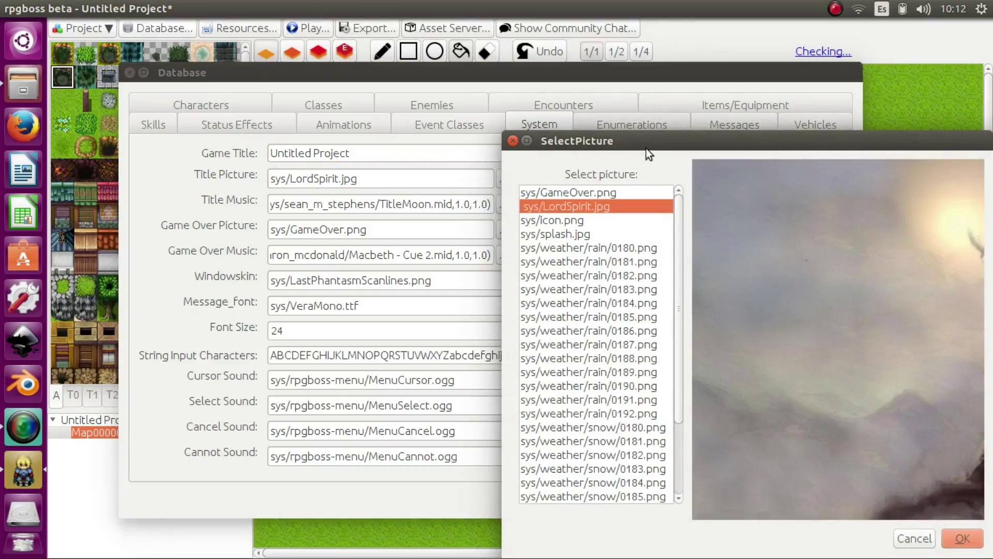
drag(647, 148, 318, 54)
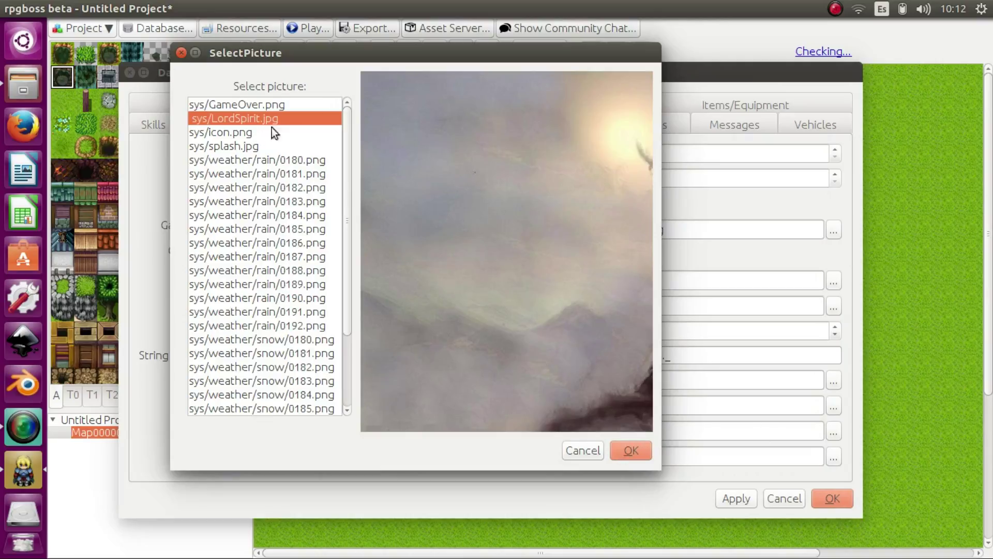
click(182, 52)
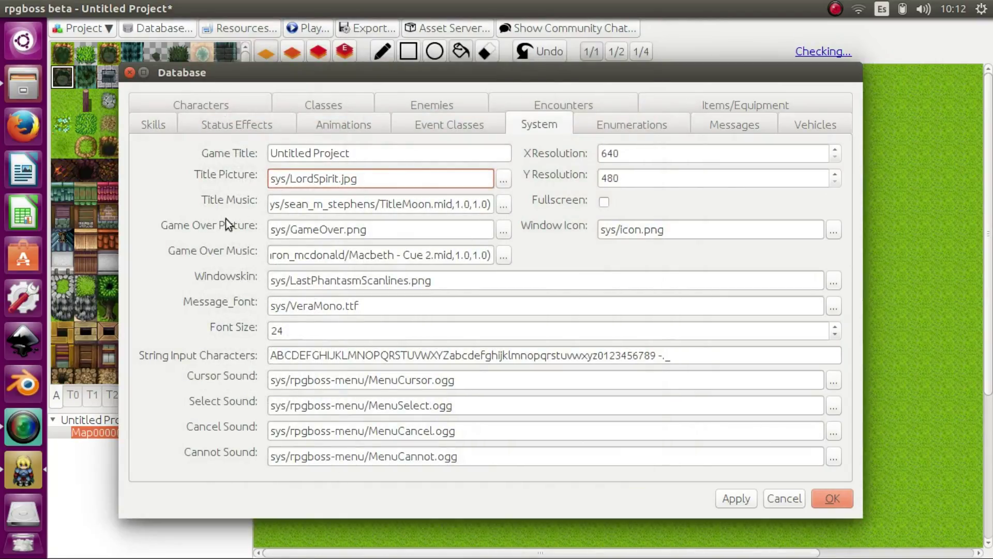
click(297, 256)
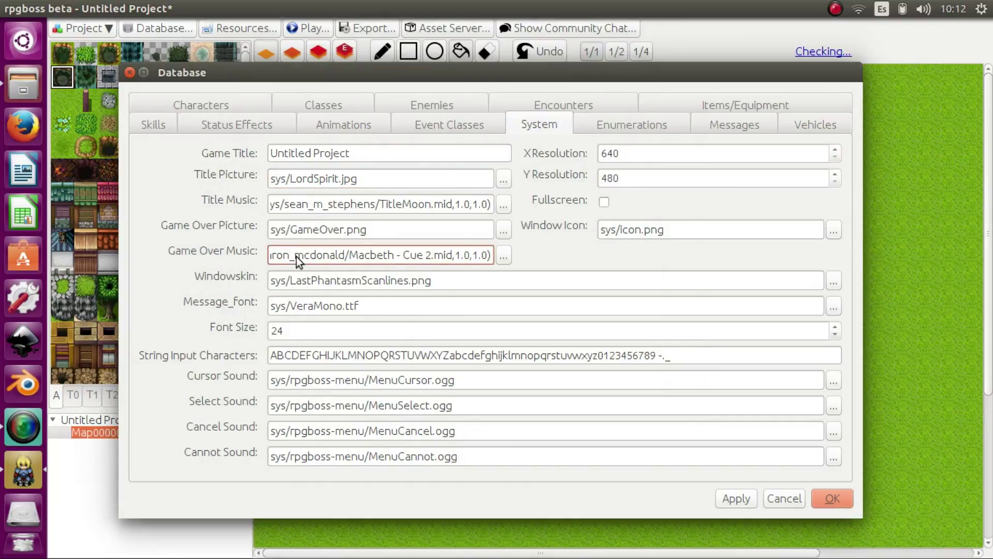
click(530, 141)
click(374, 334)
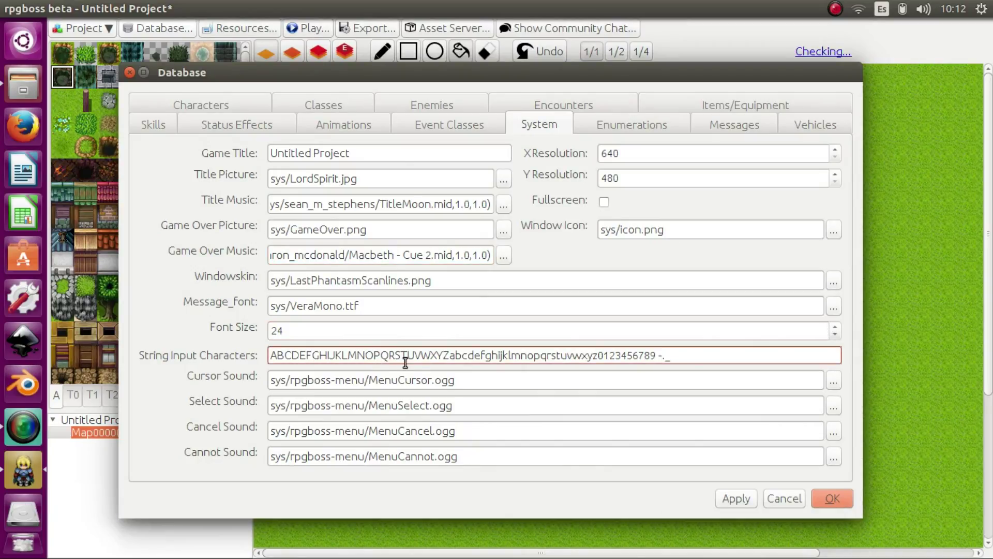
Add Ñ after N and ñ after n in the system's string input characters.
click(367, 355)
text(Ñ)
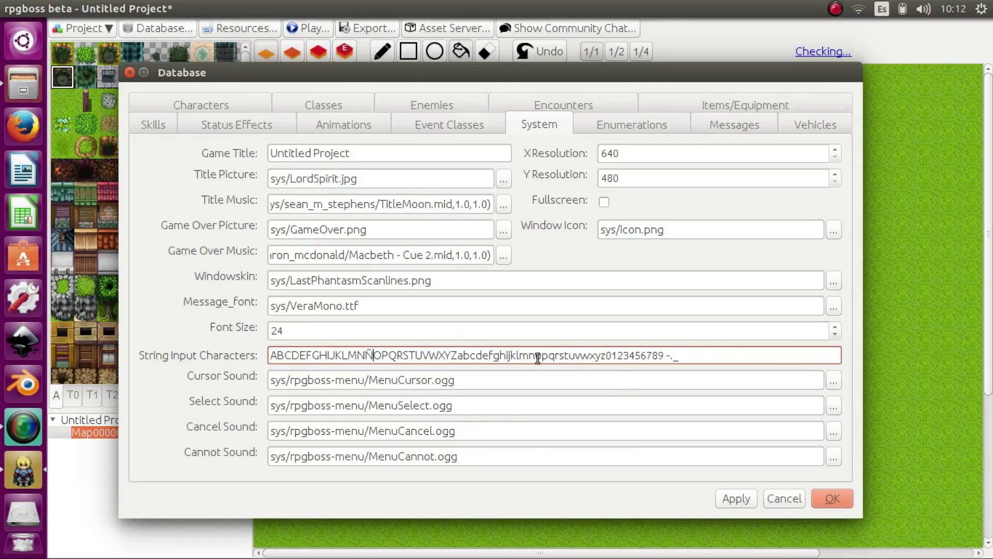
click(535, 355)
text(ñ)
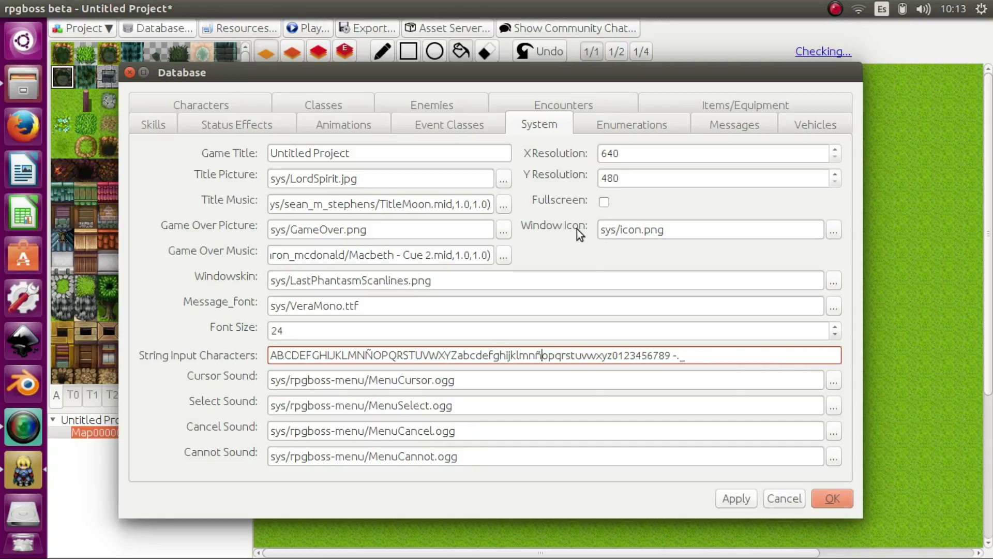
Review the element and equipment type enumerations, examining the Fire, Cold and Electric elements.
click(669, 128)
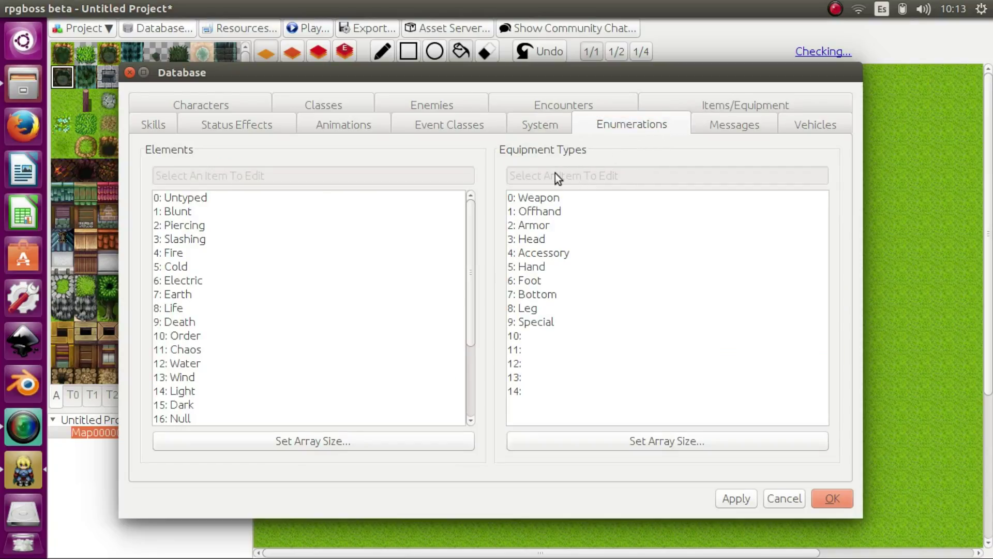
mouse_move(466, 224)
mouse_down()
mouse_move(457, 298)
mouse_move(474, 212)
mouse_up()
click(221, 261)
click(214, 253)
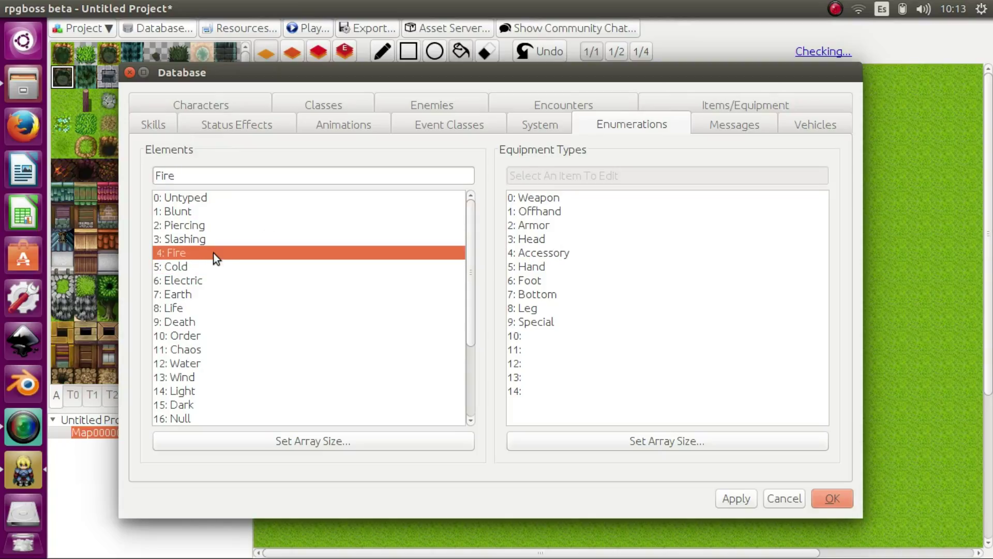
click(216, 266)
click(219, 281)
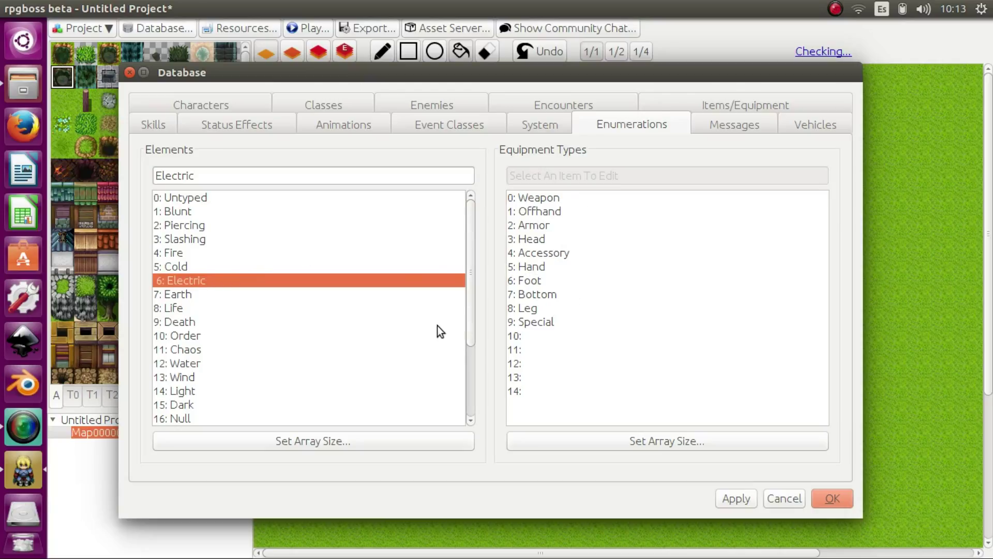
Review the database messages, inspect the key and value of the "Back to titlescreen" entry, and dismiss its editor without changes.
click(717, 130)
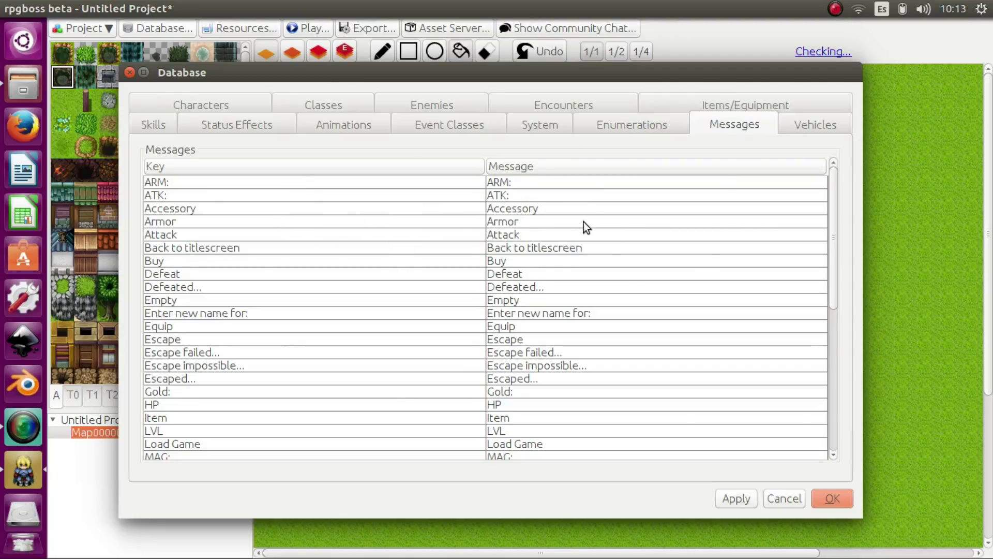
click(418, 183)
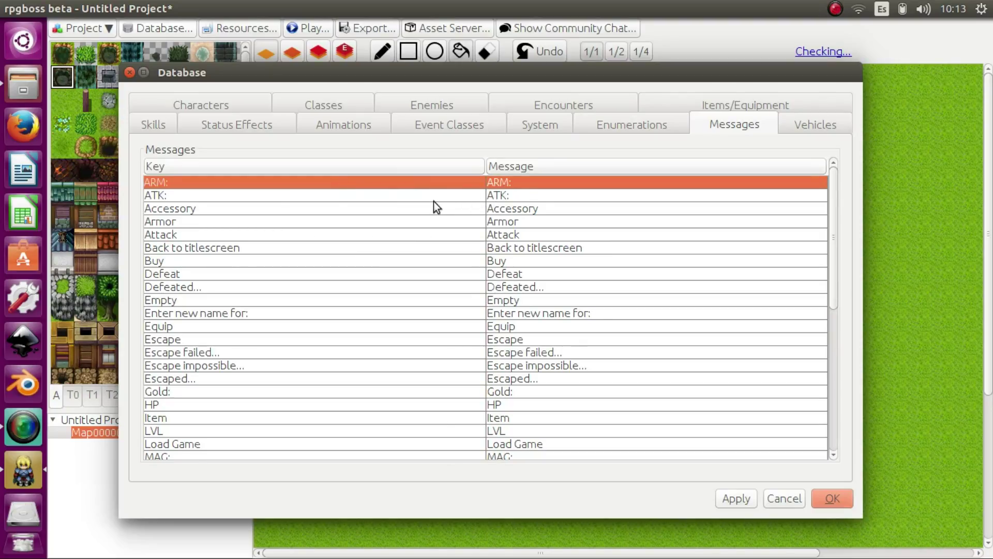
click(396, 222)
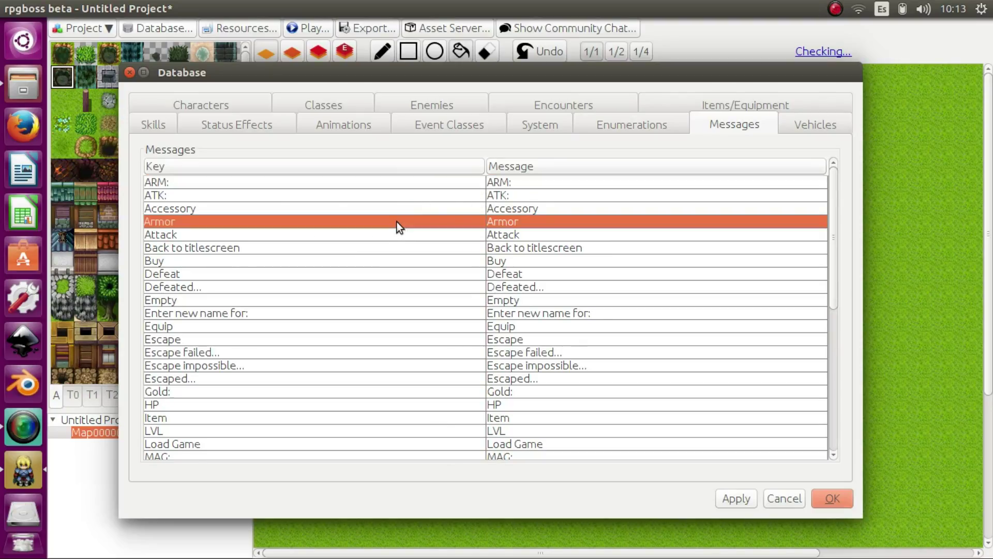
click(387, 253)
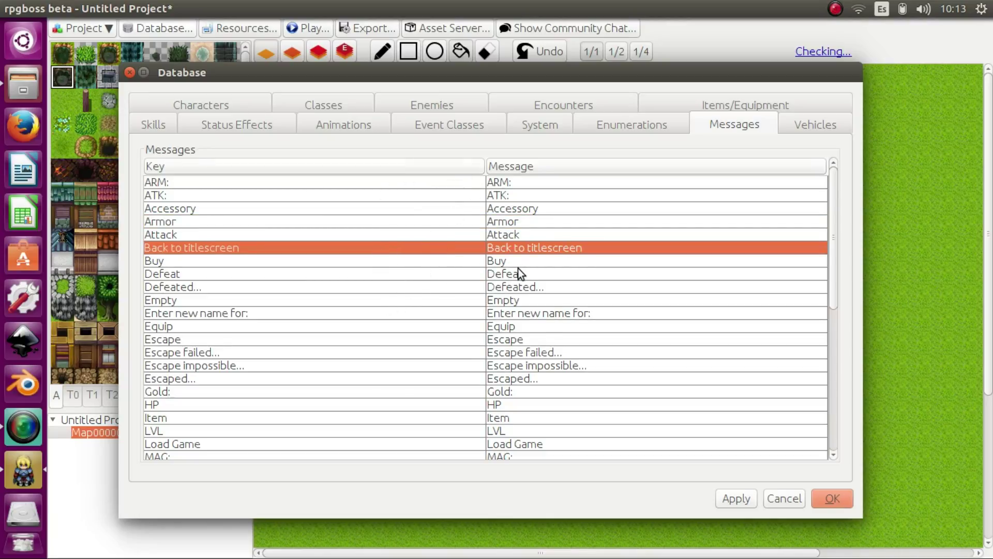
double_click(523, 247)
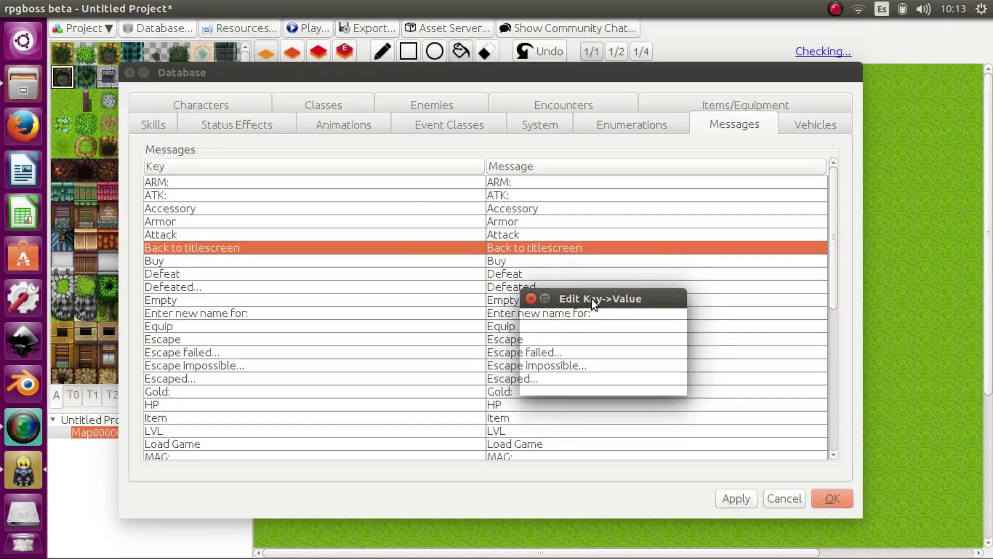
drag(592, 299, 544, 228)
click(491, 223)
click(523, 257)
double_click(526, 250)
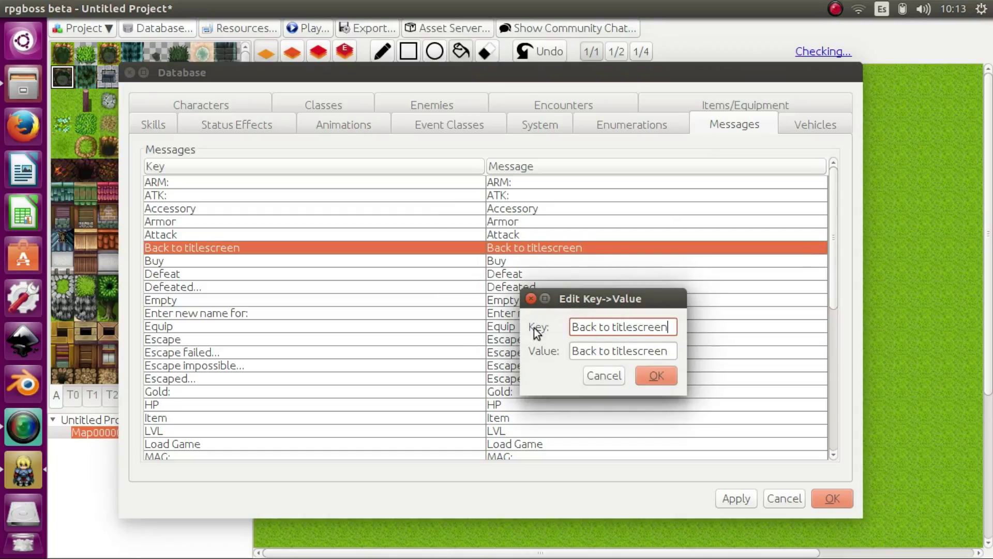
click(531, 298)
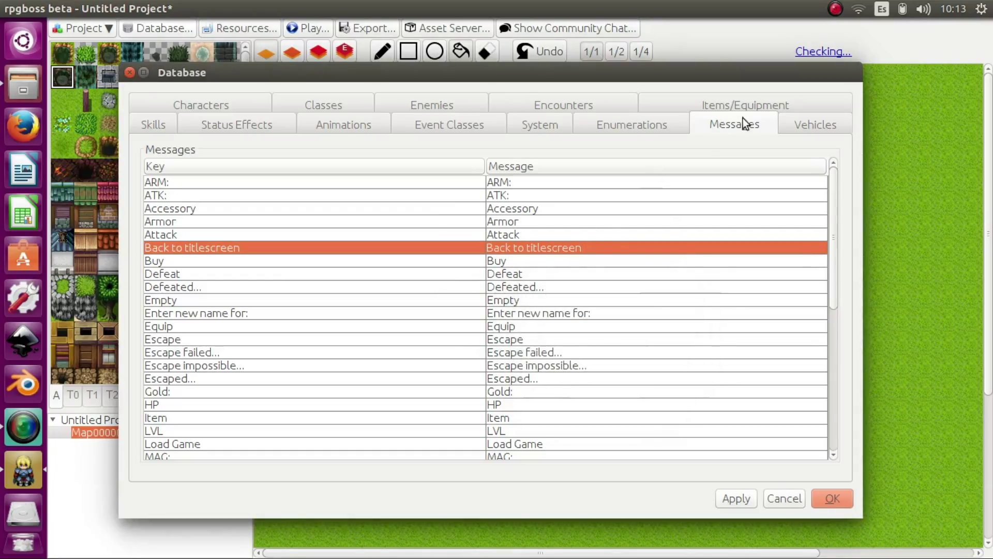
Review the four vehicle definitions, including sprites, names and flying options, and accept the database changes.
click(792, 124)
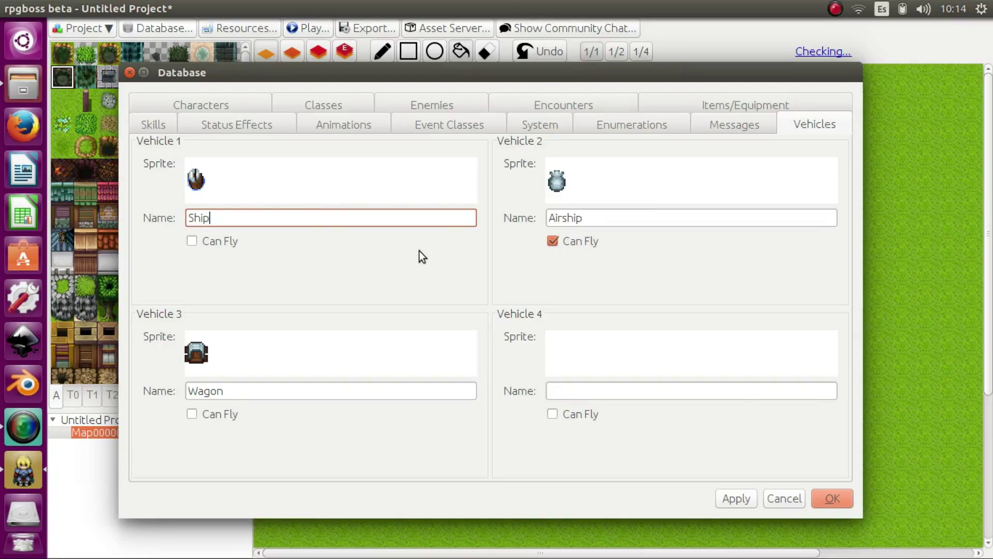
click(819, 502)
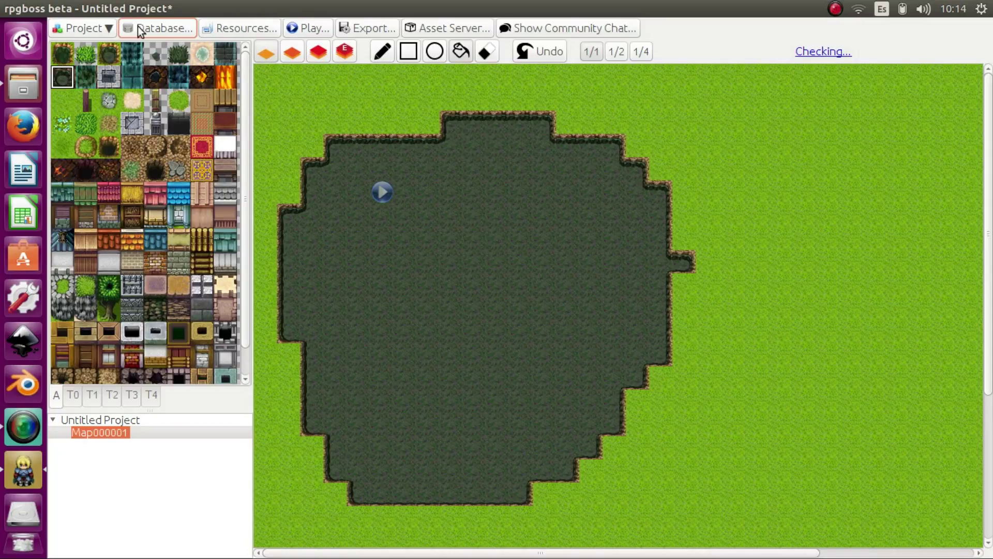
Open the project resources and examine the passability of the Autotiles, Refmap-TileA5 and Refmap-TileC tilesets.
click(214, 31)
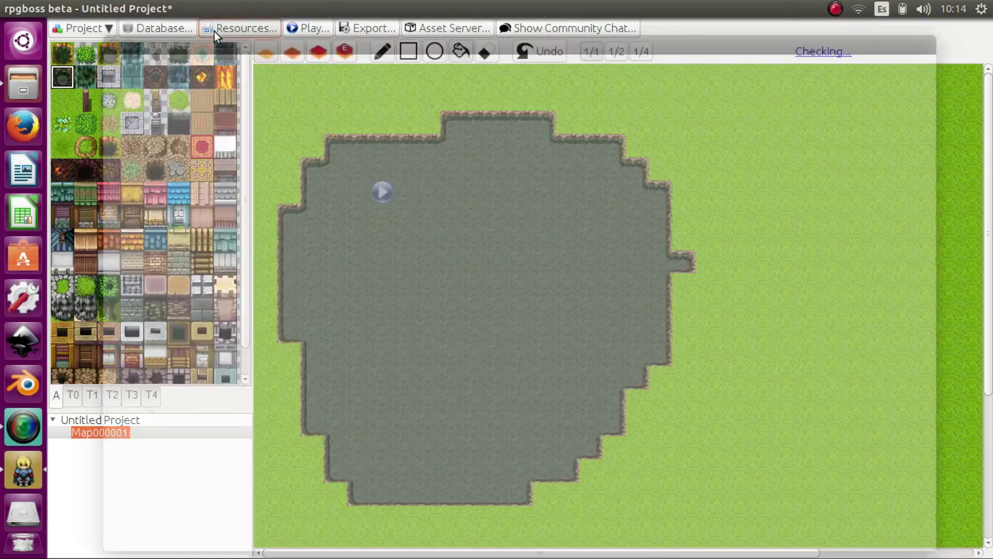
click(160, 74)
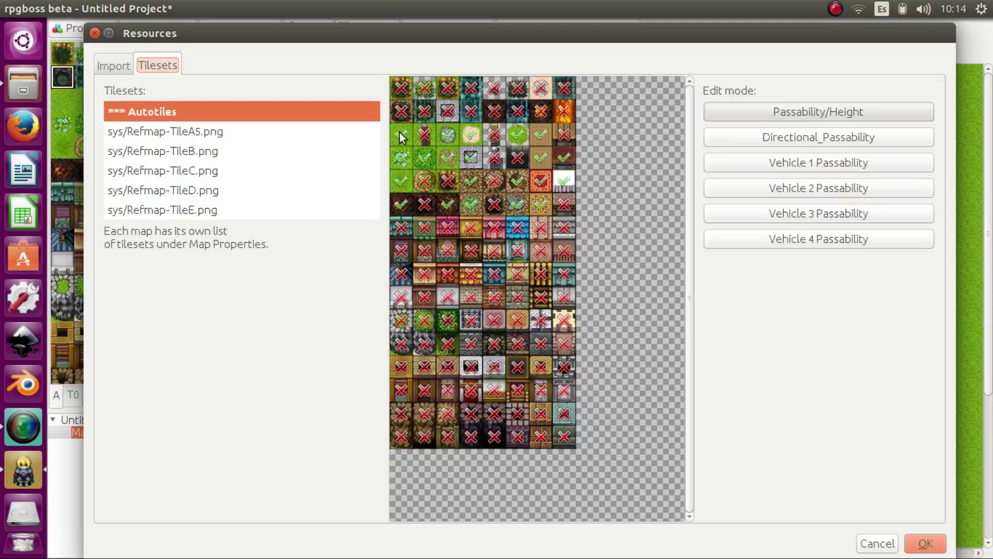
click(213, 135)
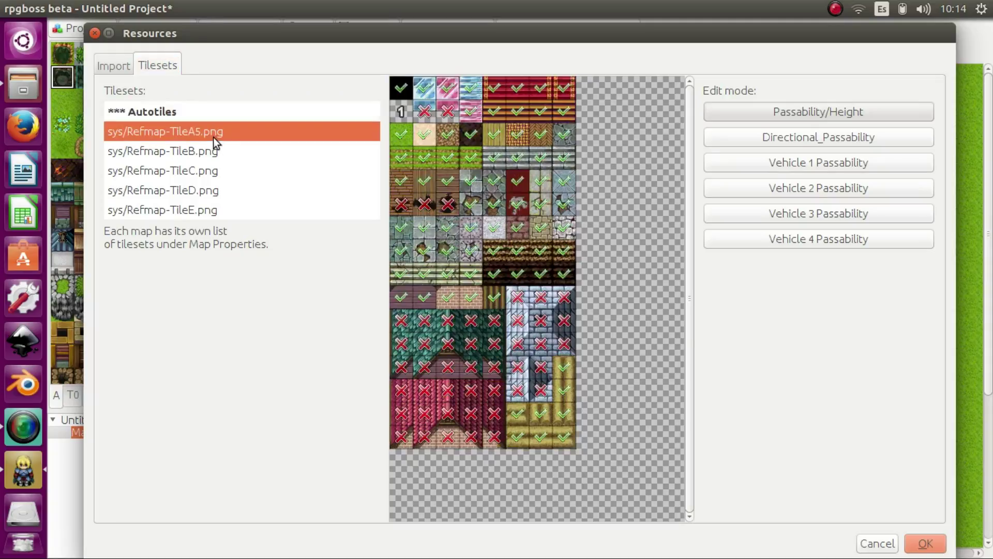
click(212, 170)
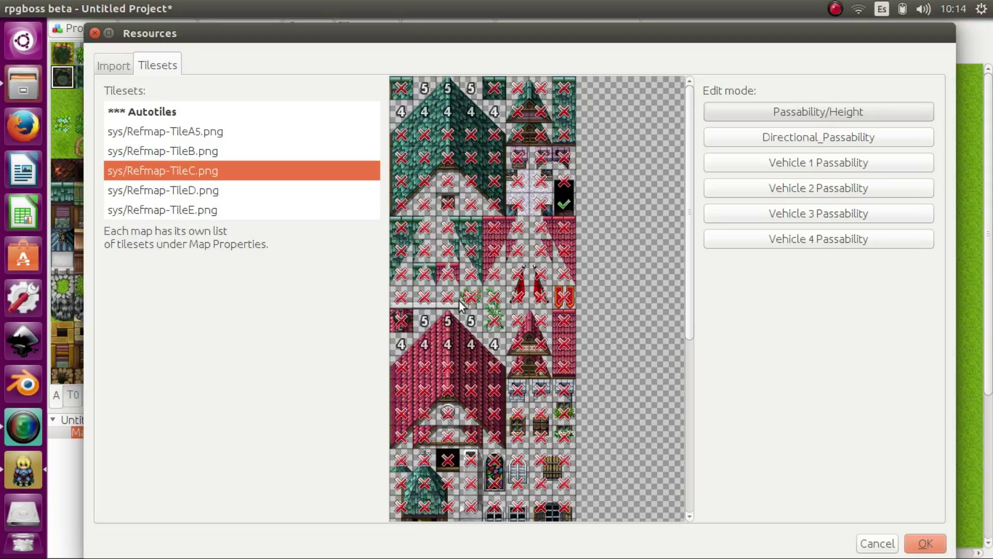
Browse the importable resource types, examining the built-in files for windowskin, animation, music and tileset.
click(120, 74)
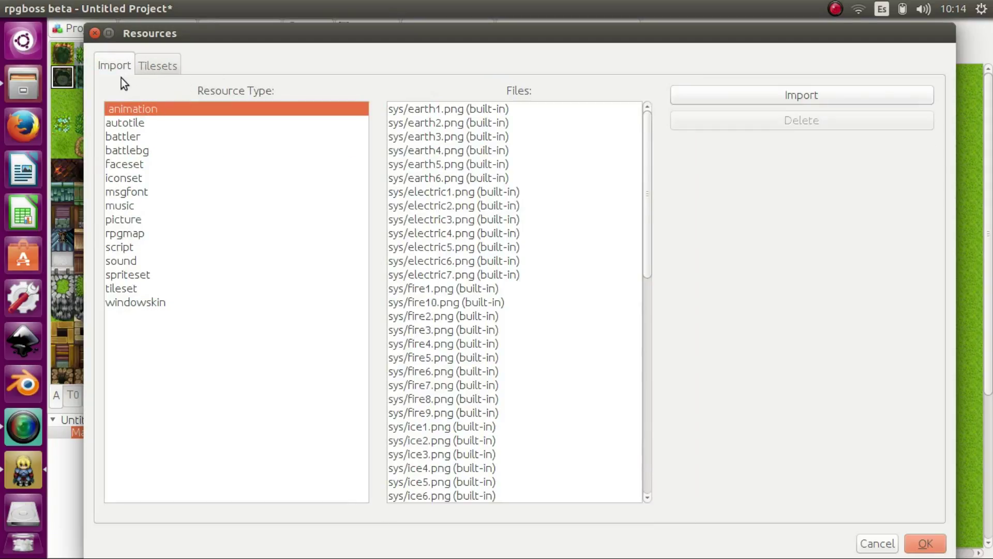
drag(116, 117, 129, 302)
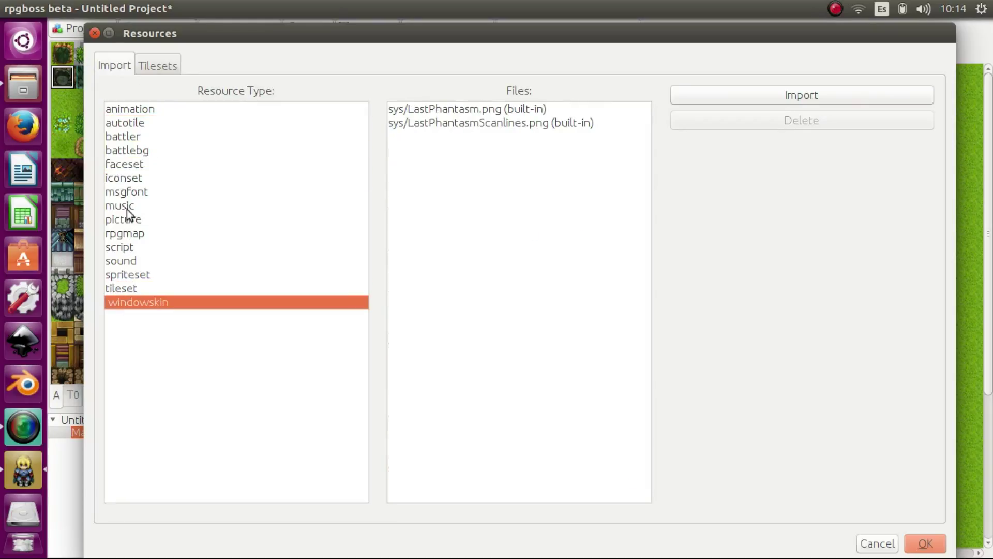
click(123, 107)
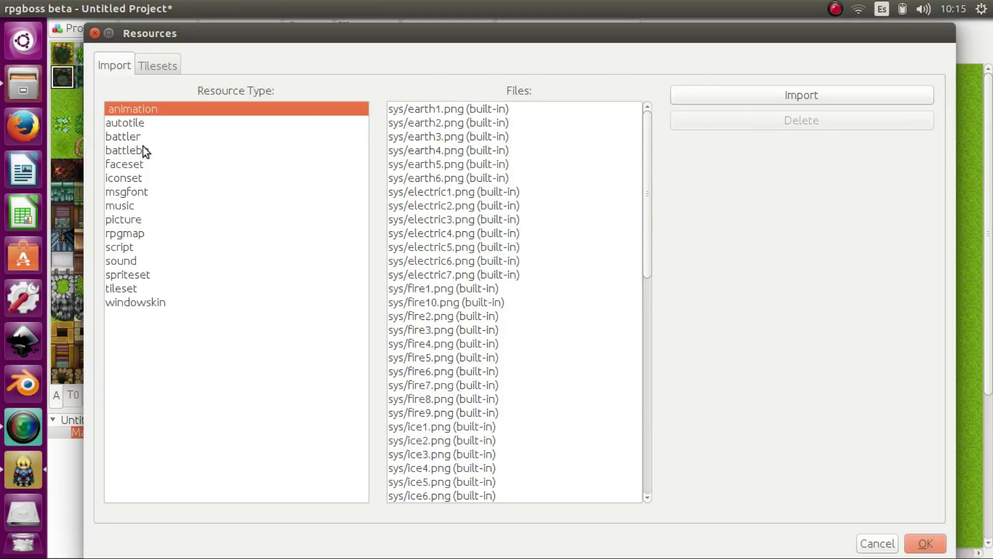
click(144, 207)
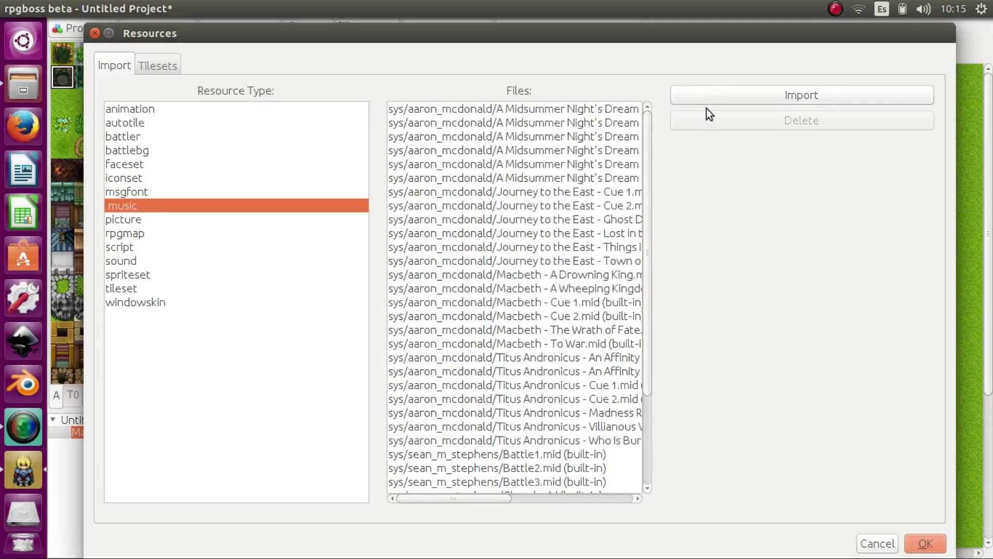
click(132, 289)
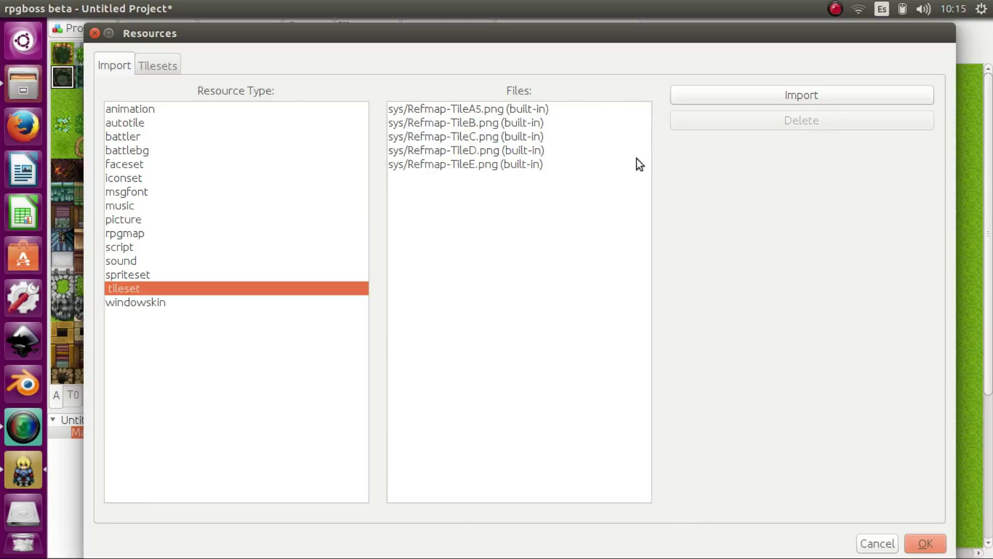
Return to the tileset passability settings, look over the Autotiles again, and close the resources without changes.
click(155, 66)
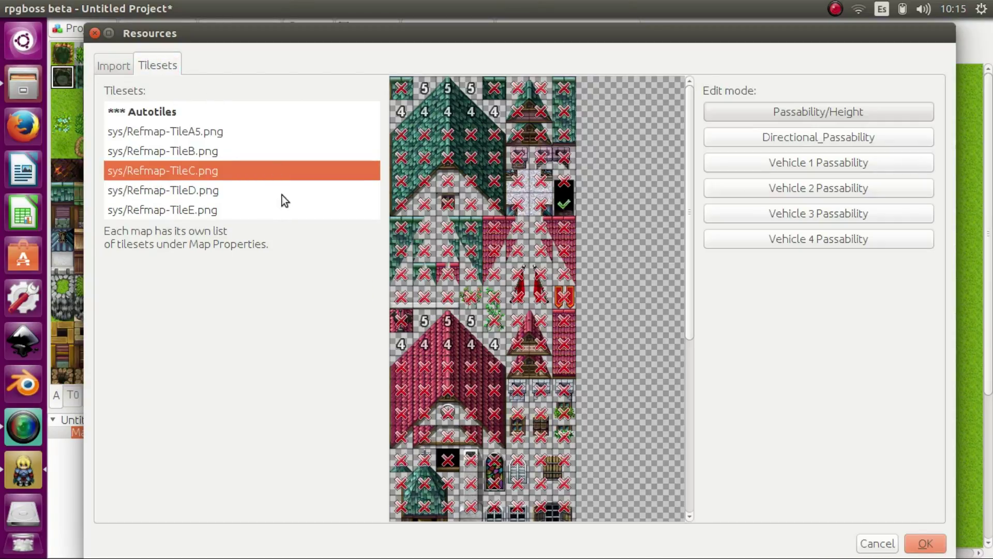
click(222, 111)
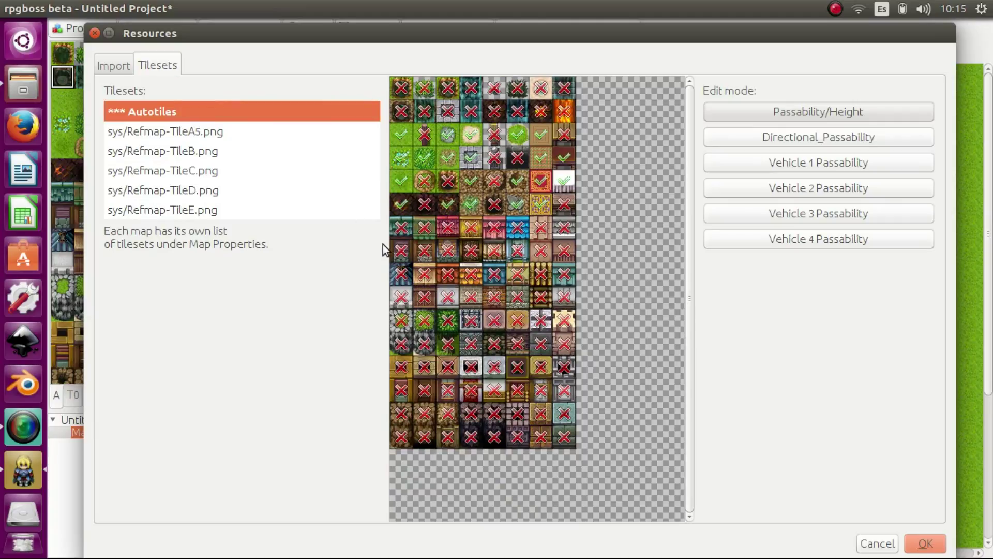
click(94, 33)
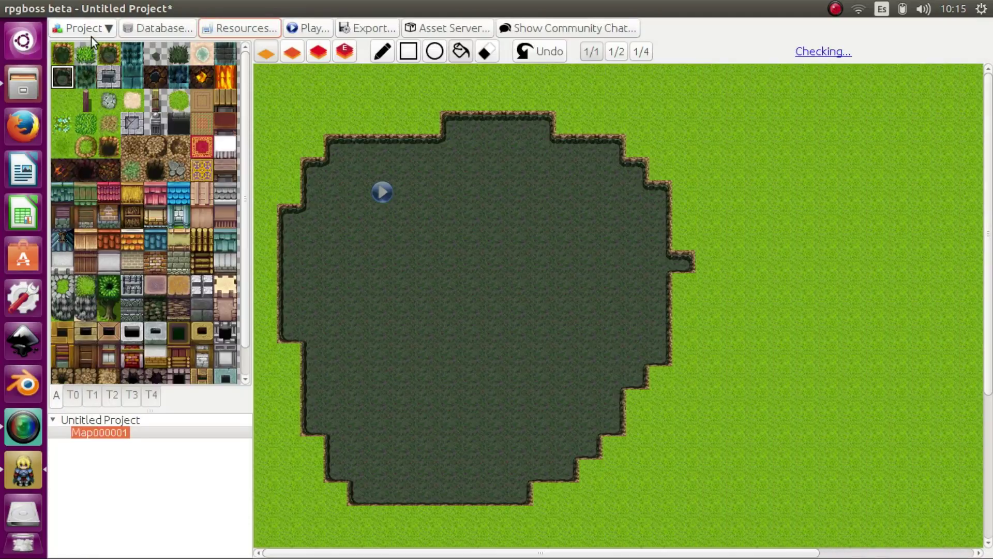